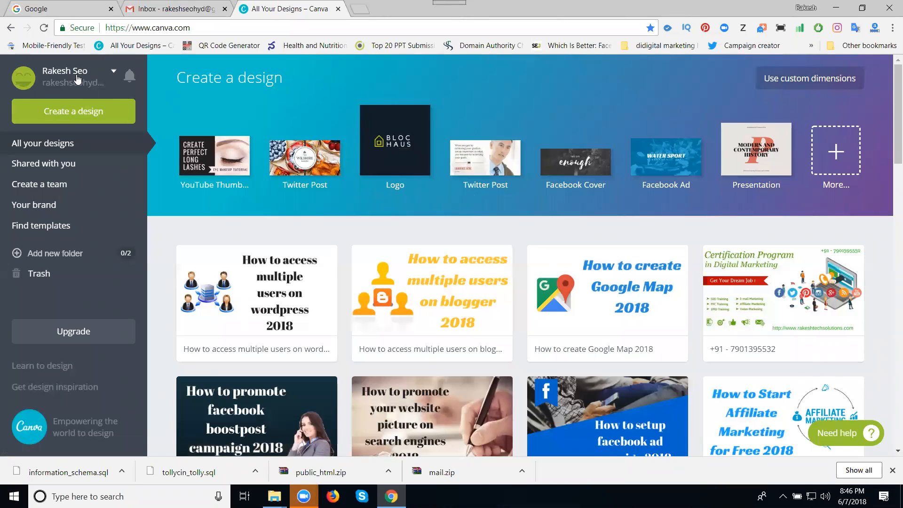
- Open canva.com in a new incognito window and show the Facebook and Google log-in options
left_click(892, 28)
left_click(813, 71)
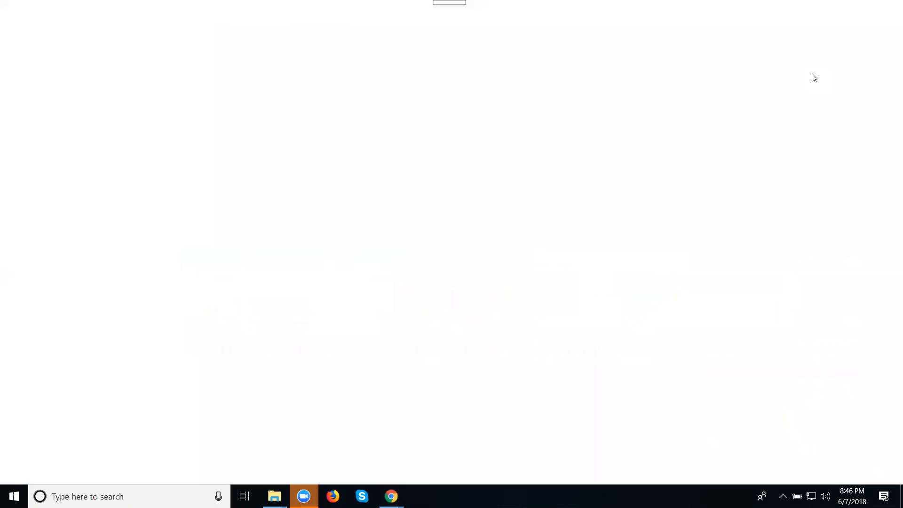
type("can")
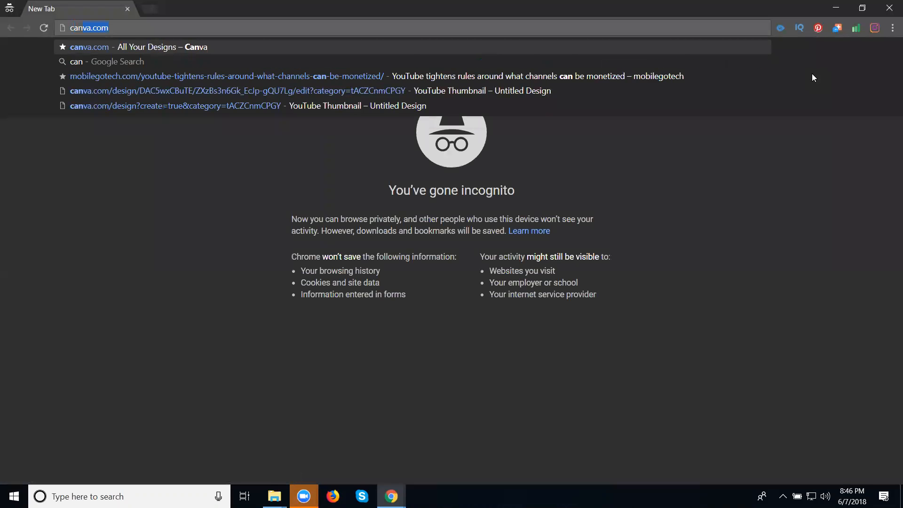
type("va")
key("Return")
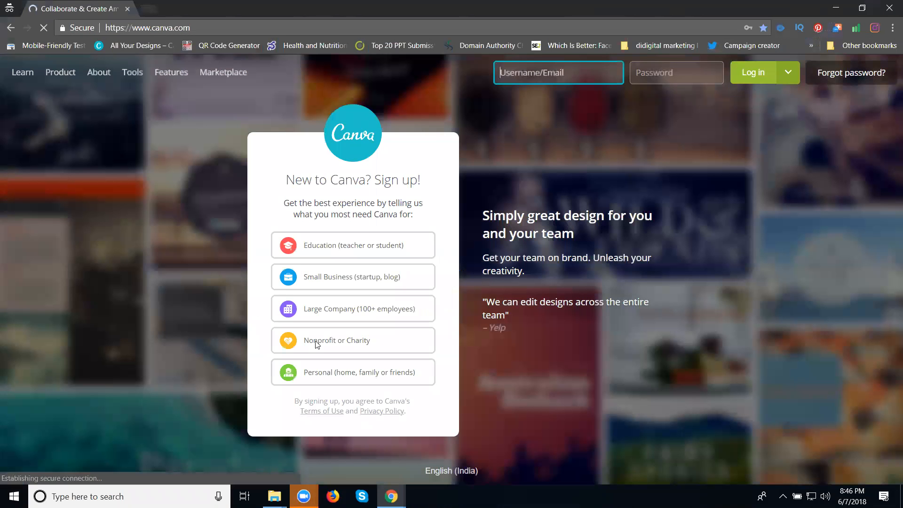
left_click(789, 73)
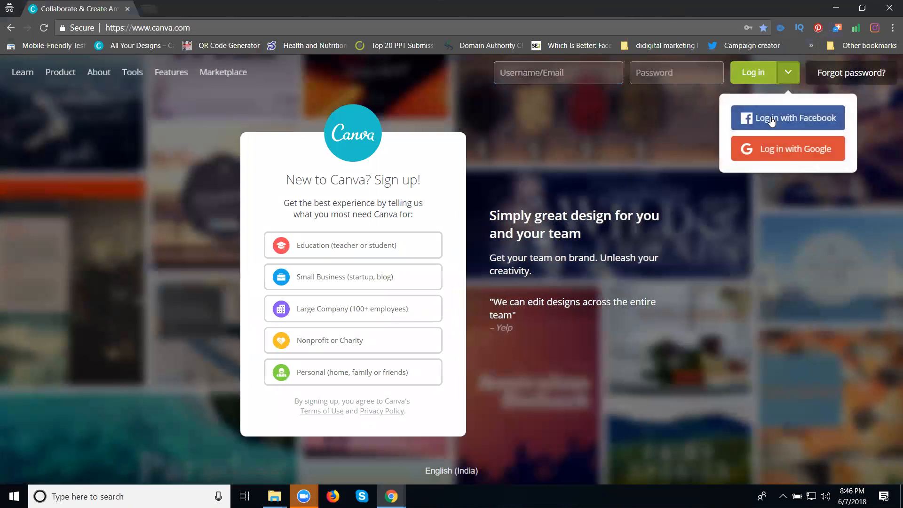
left_click(765, 158)
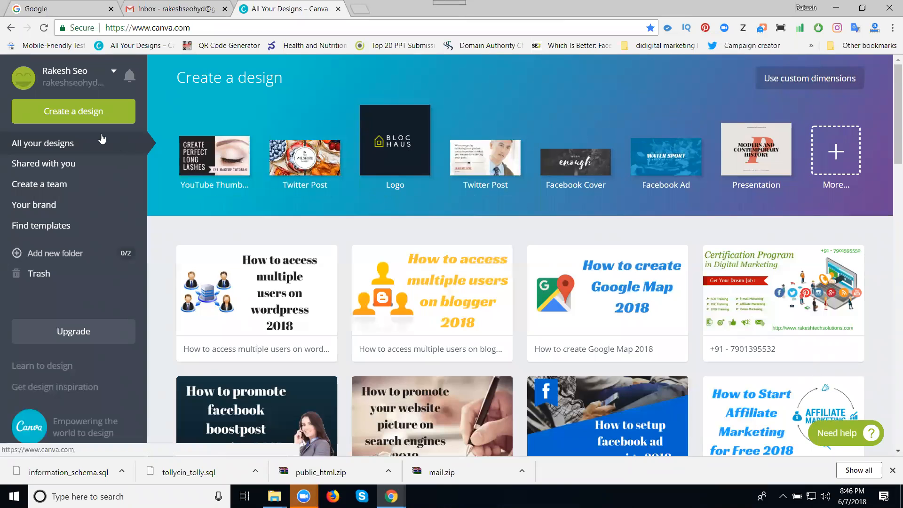
- Create a new design of the recommended Logo type
left_click(88, 109)
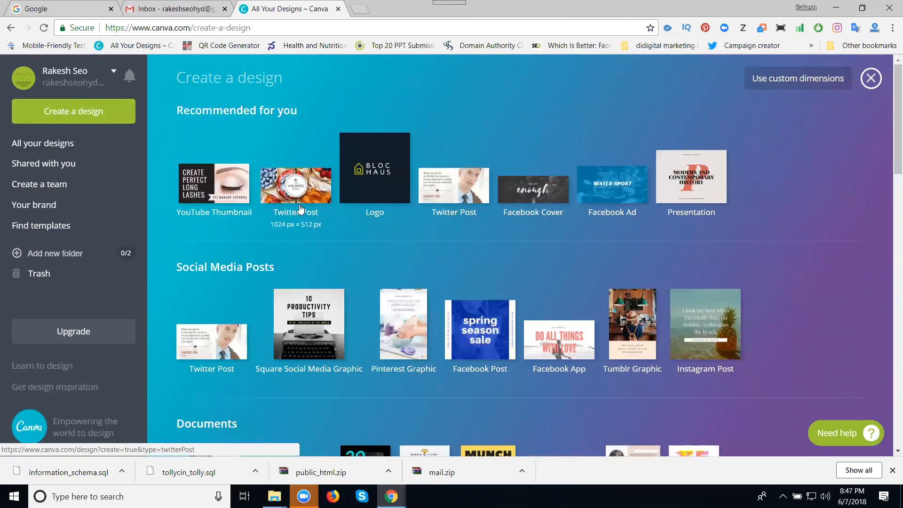
left_click(382, 177)
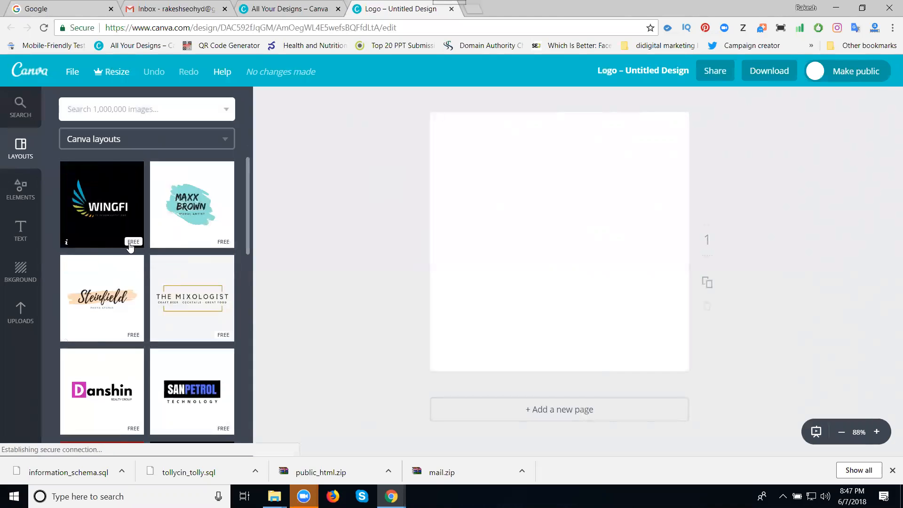
- Browse the free Canva logo layouts to compare the available template styles
scroll(207, 273, "down", 8)
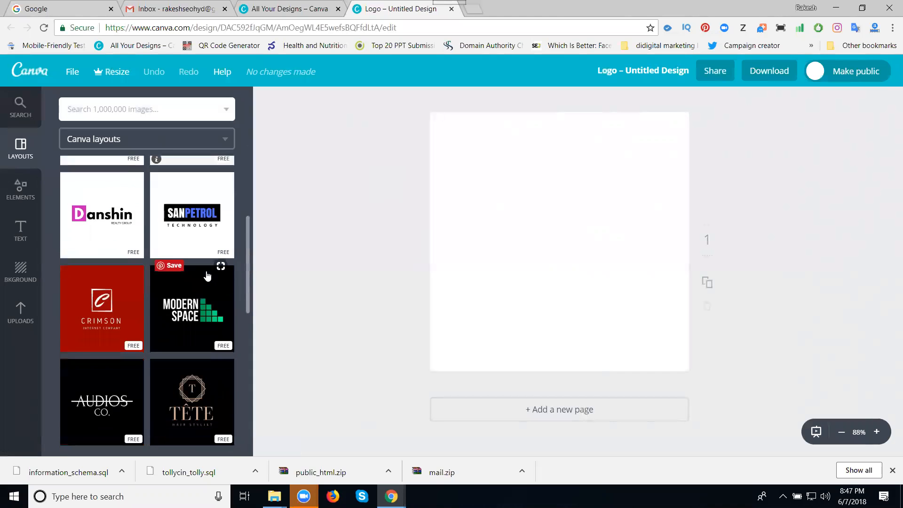
scroll(208, 275, "down", 5)
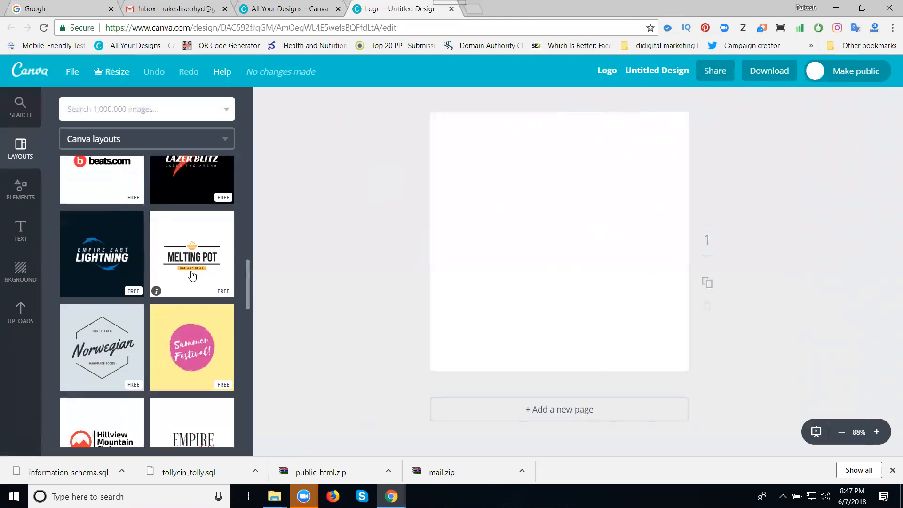
scroll(178, 270, "down", 6)
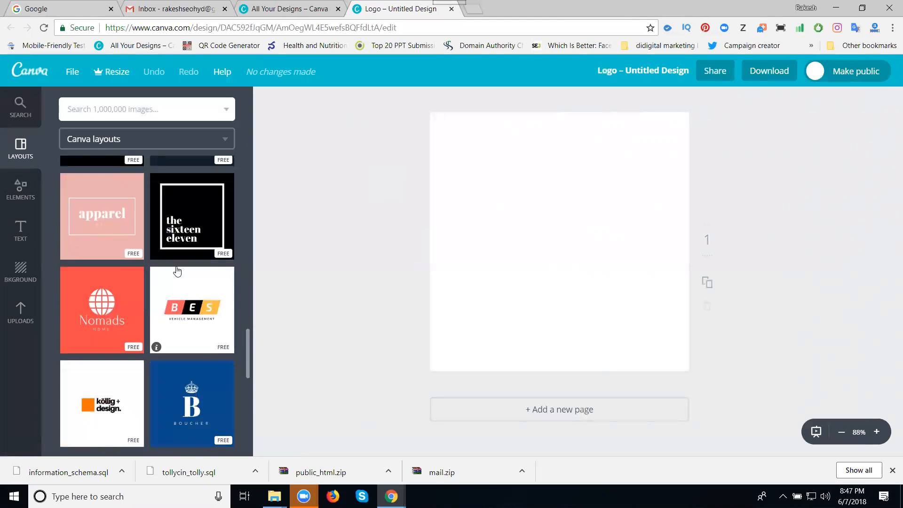
scroll(177, 271, "down", 4)
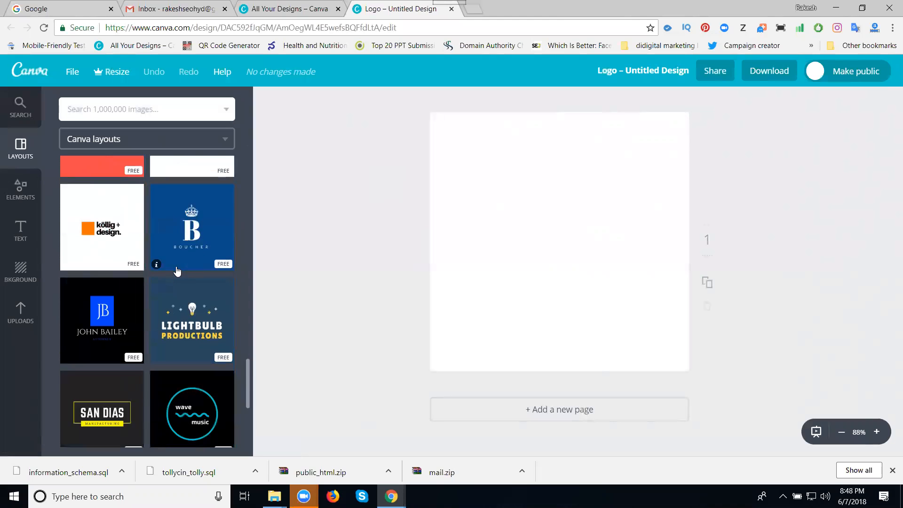
scroll(157, 269, "down", 4)
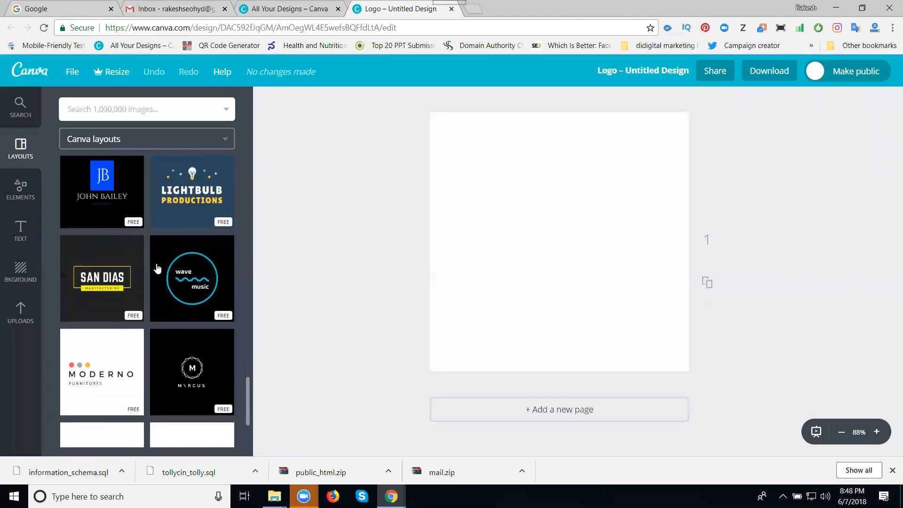
scroll(157, 269, "down", 9)
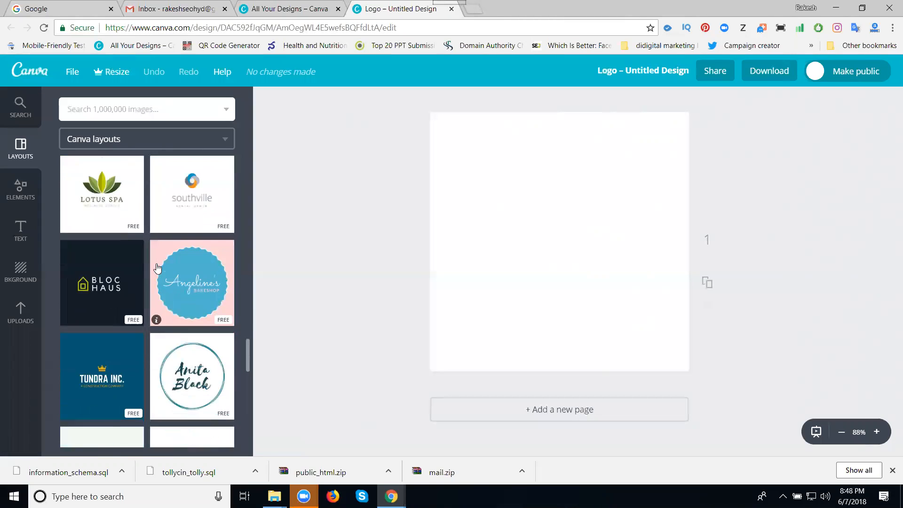
scroll(157, 269, "down", 7)
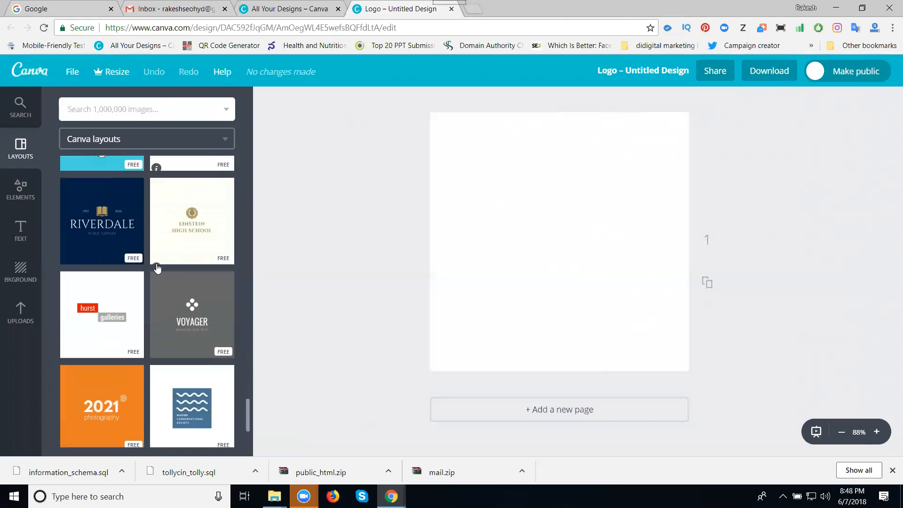
scroll(158, 269, "down", 5)
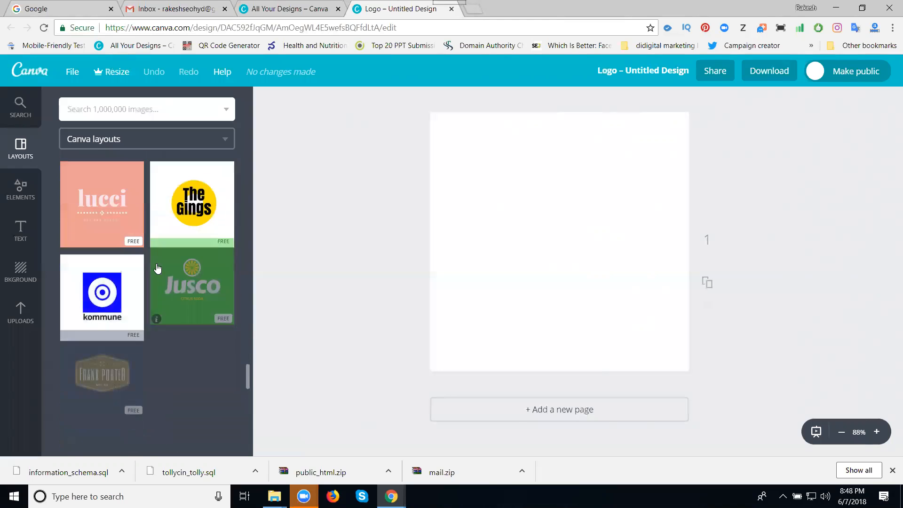
scroll(157, 269, "up", 3)
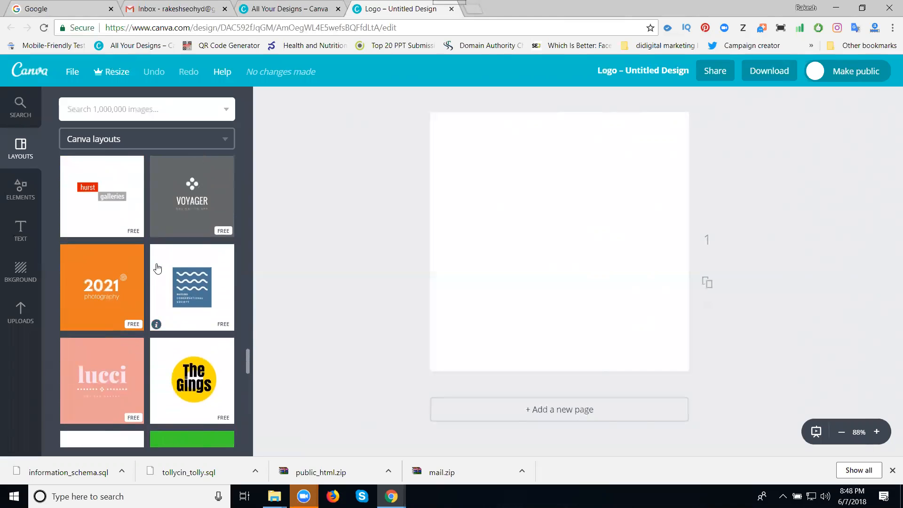
scroll(158, 268, "down", 5)
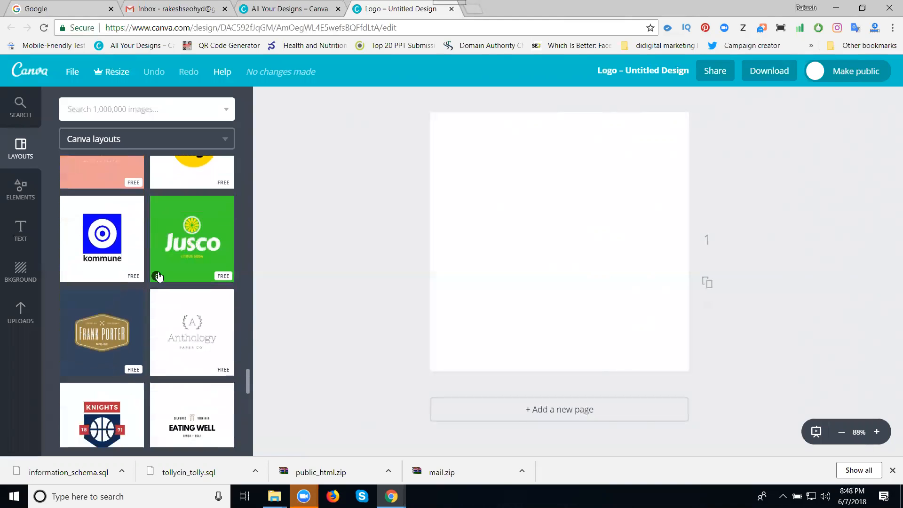
scroll(159, 276, "down", 7)
scroll(160, 276, "down", 5)
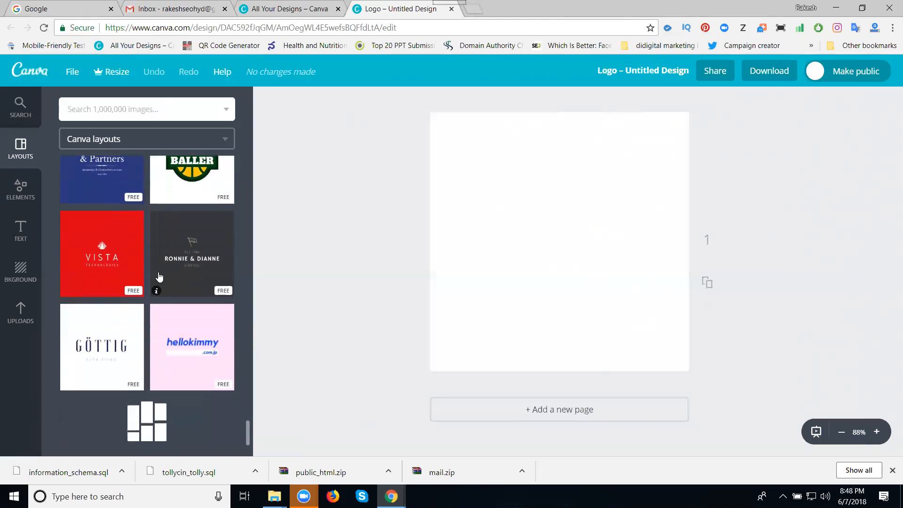
scroll(160, 276, "down", 8)
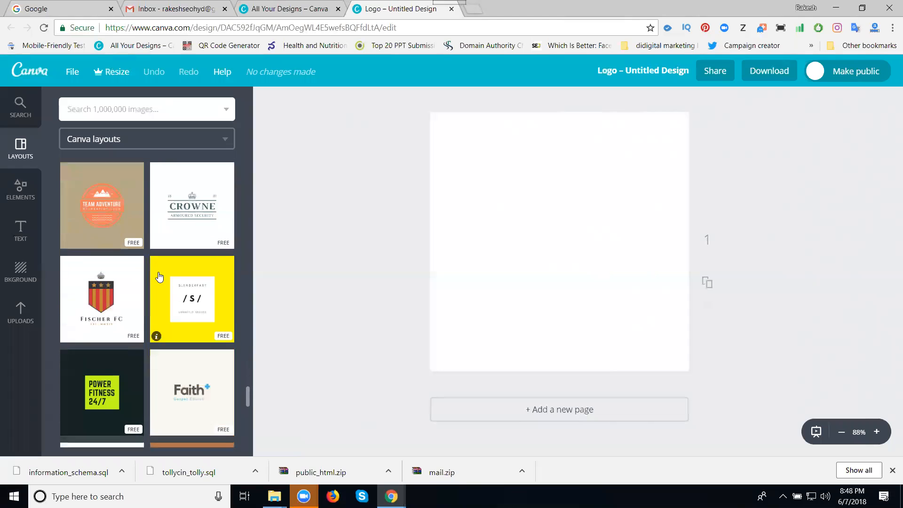
scroll(159, 277, "down", 5)
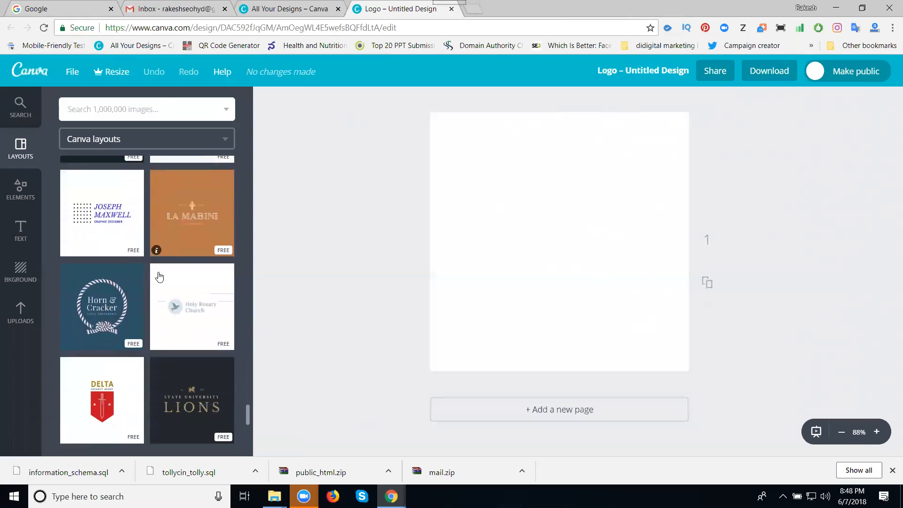
scroll(160, 276, "down", 6)
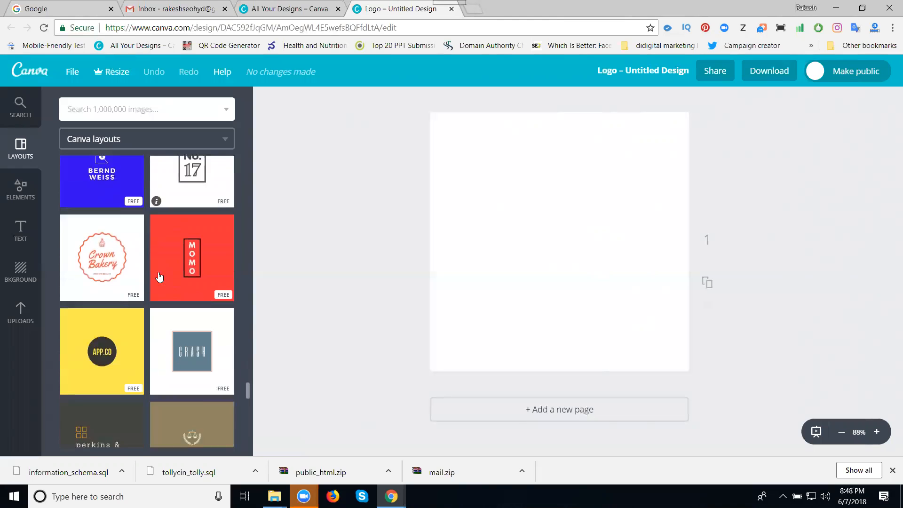
scroll(159, 277, "down", 4)
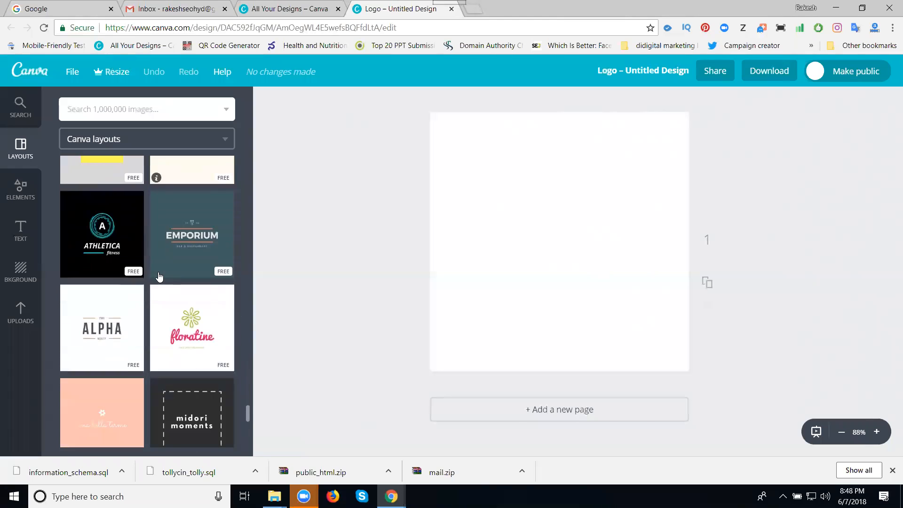
scroll(159, 276, "down", 9)
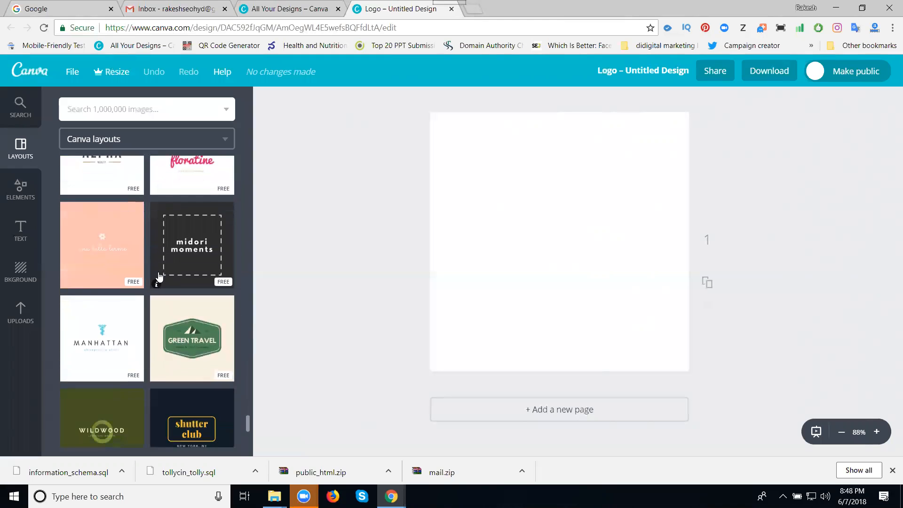
- Look through the Free Photos collection among the design elements
left_click(22, 191)
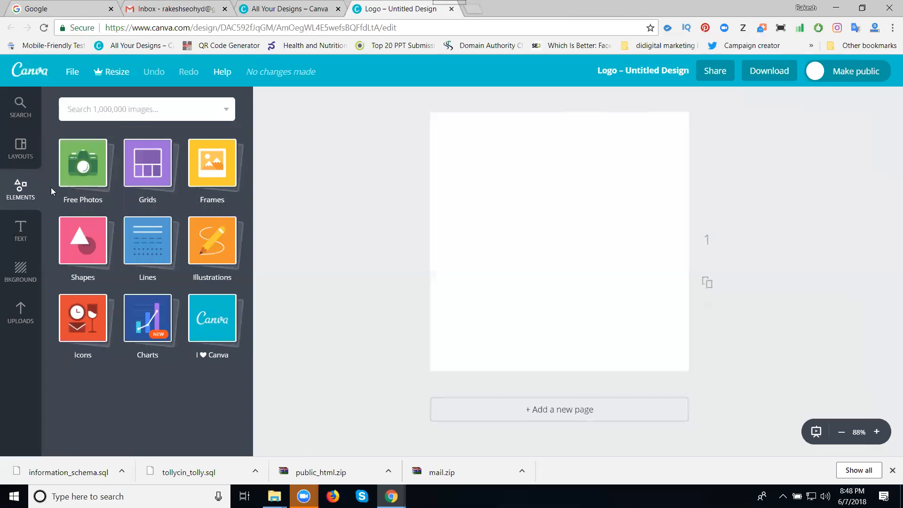
left_click(92, 189)
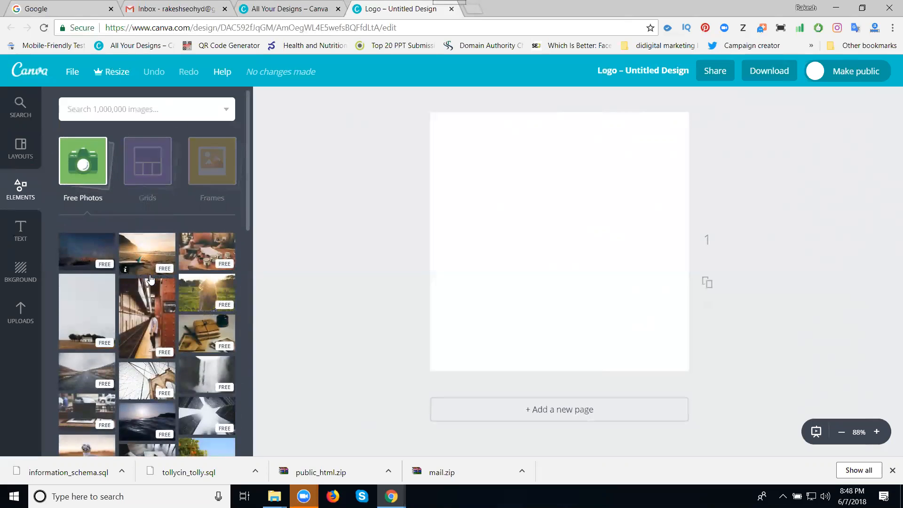
scroll(150, 279, "down", 4)
scroll(150, 279, "down", 3)
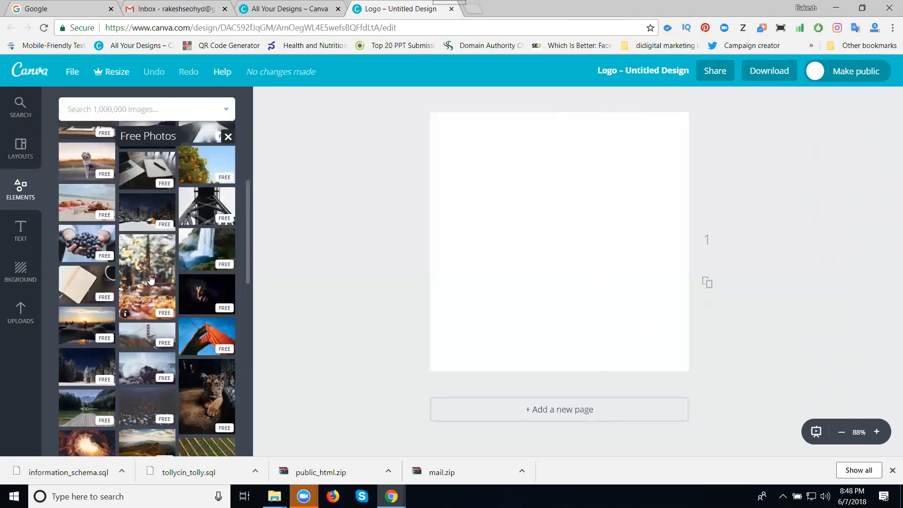
scroll(151, 278, "up", 6)
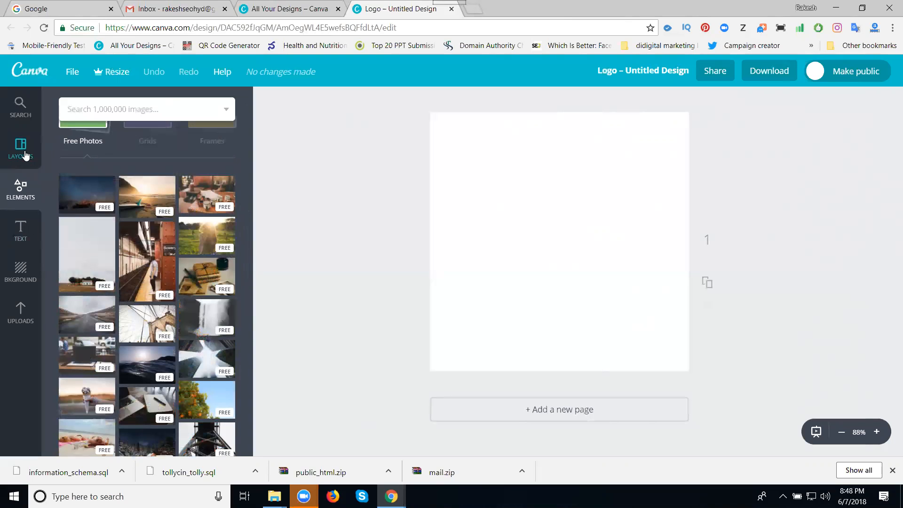
- Find the dark SENSE logo layout with the green hexagon among the Canva layouts and apply it to the blank page
left_click(20, 150)
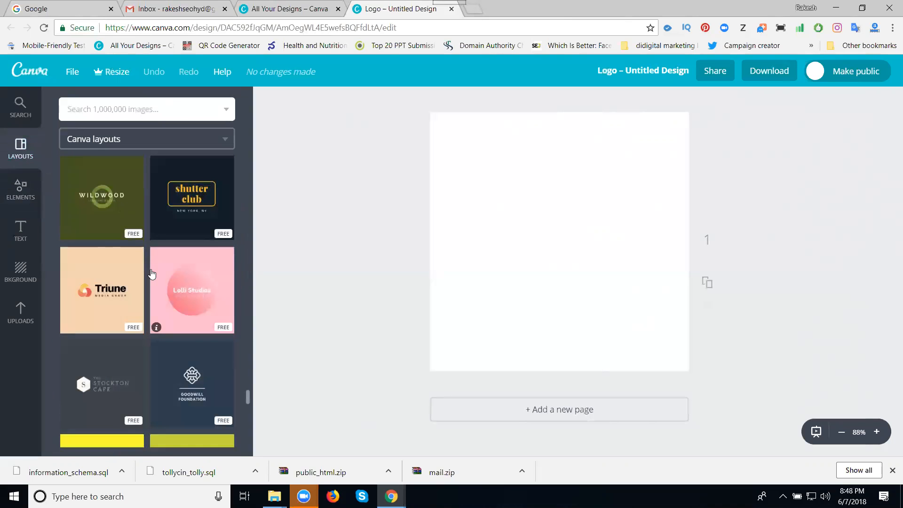
scroll(151, 275, "down", 2)
scroll(151, 274, "down", 4)
scroll(152, 274, "down", 4)
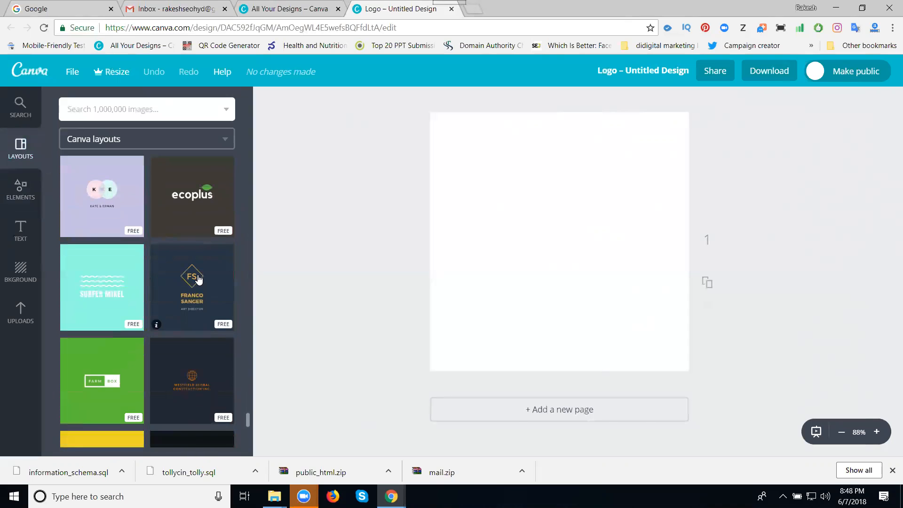
scroll(200, 279, "down", 4)
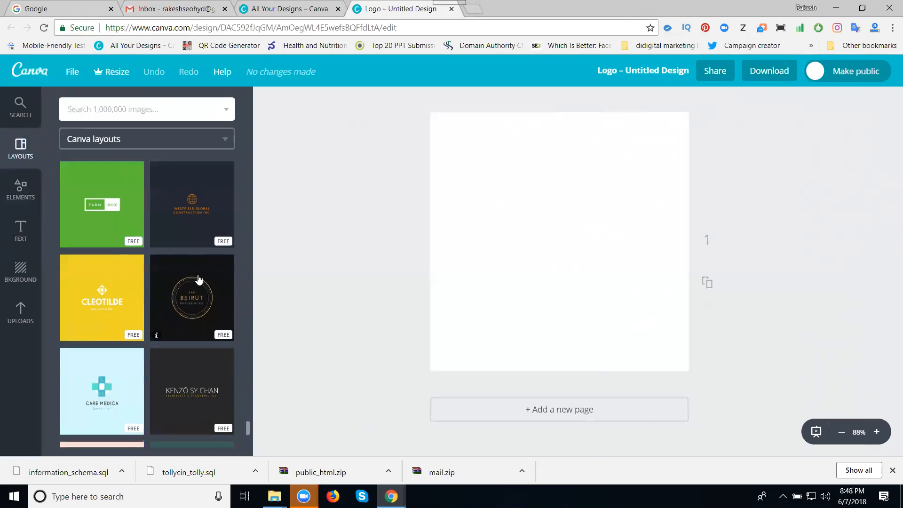
scroll(161, 266, "down", 5)
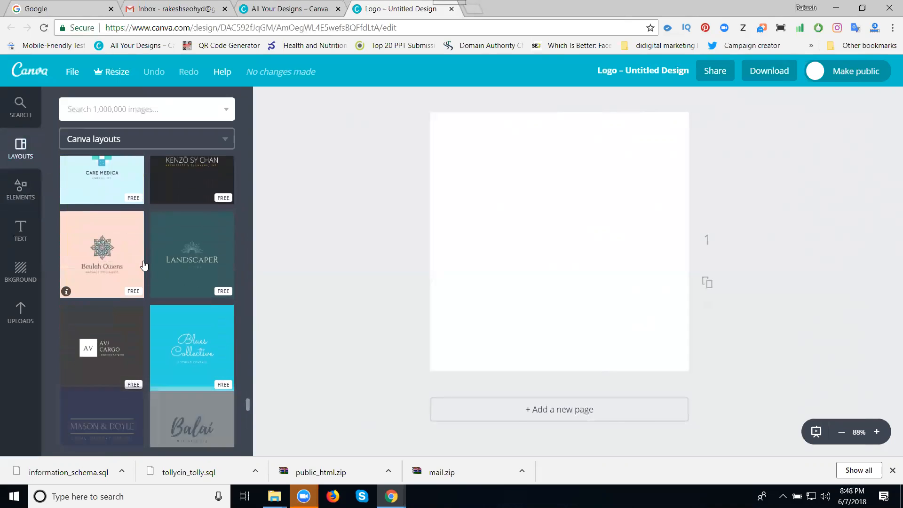
scroll(144, 266, "down", 5)
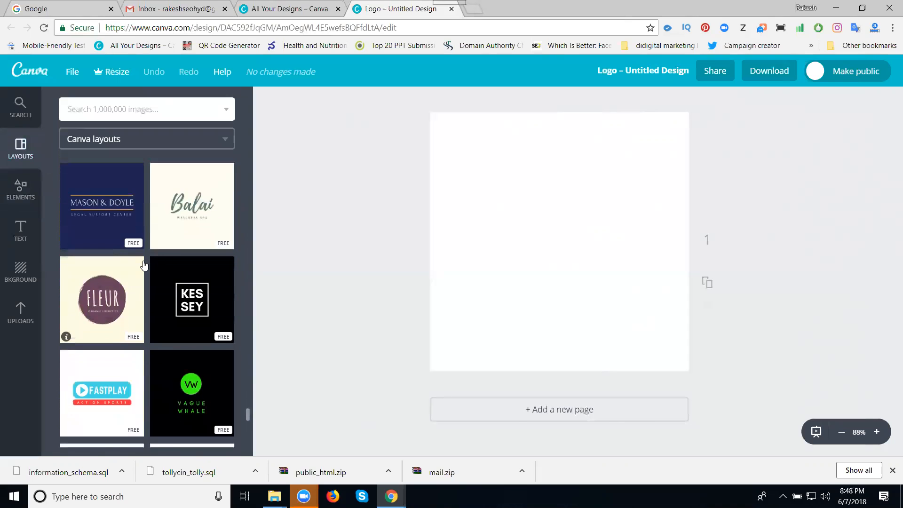
scroll(145, 267, "down", 2)
scroll(145, 266, "down", 3)
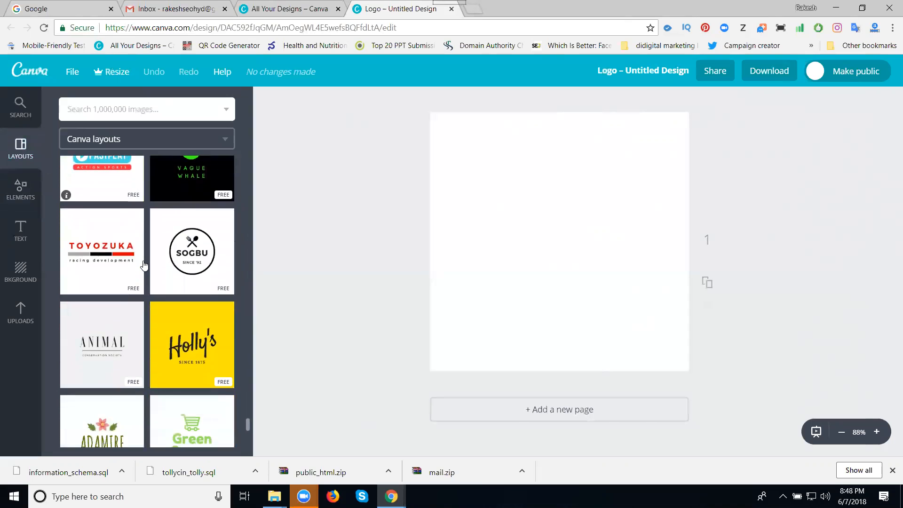
scroll(144, 266, "down", 2)
scroll(144, 264, "down", 4)
scroll(143, 262, "down", 2)
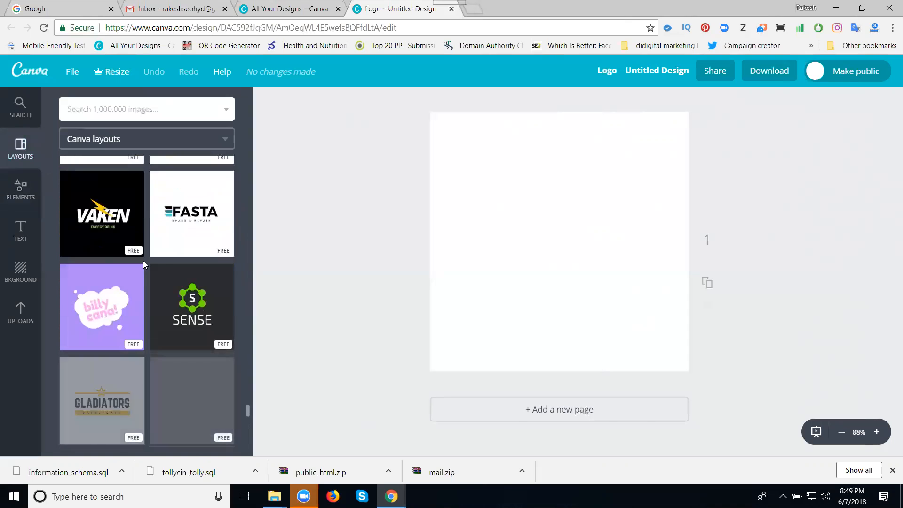
left_click(195, 301)
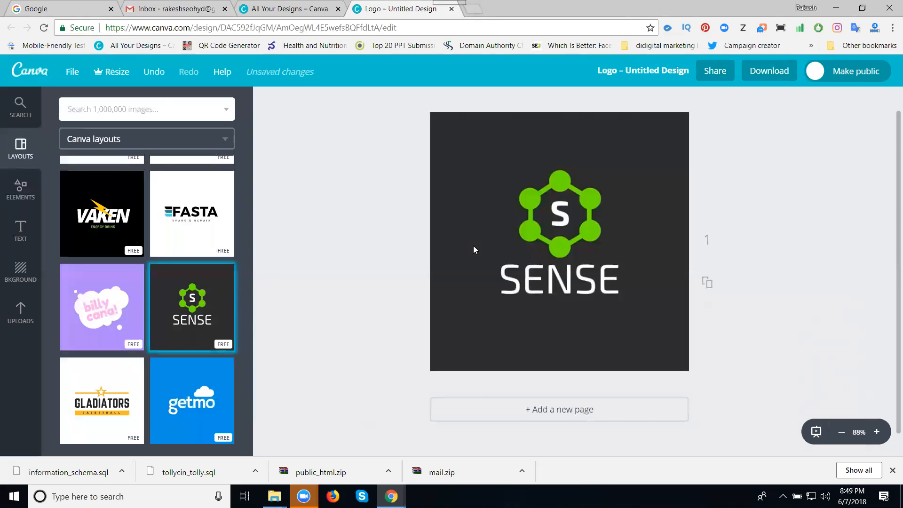
- Replace the letter S inside the green hexagon with "DR"
double_click(559, 212)
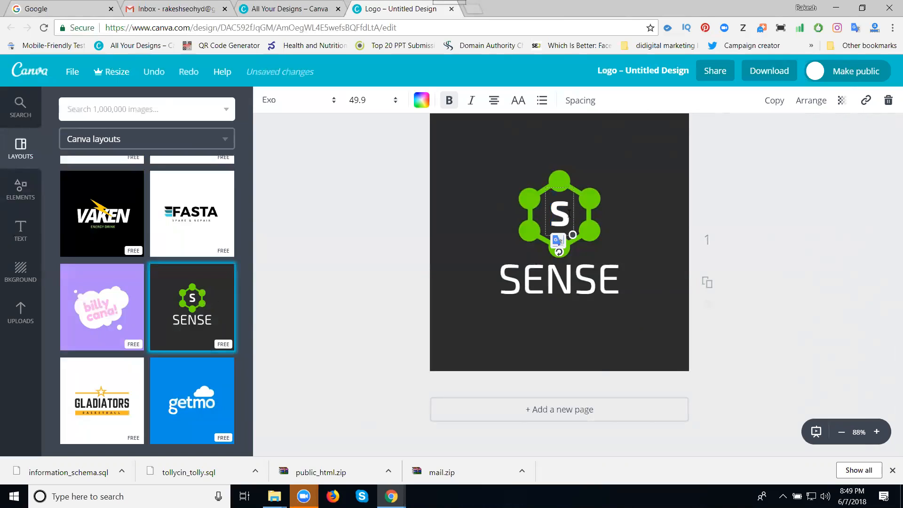
type("DR")
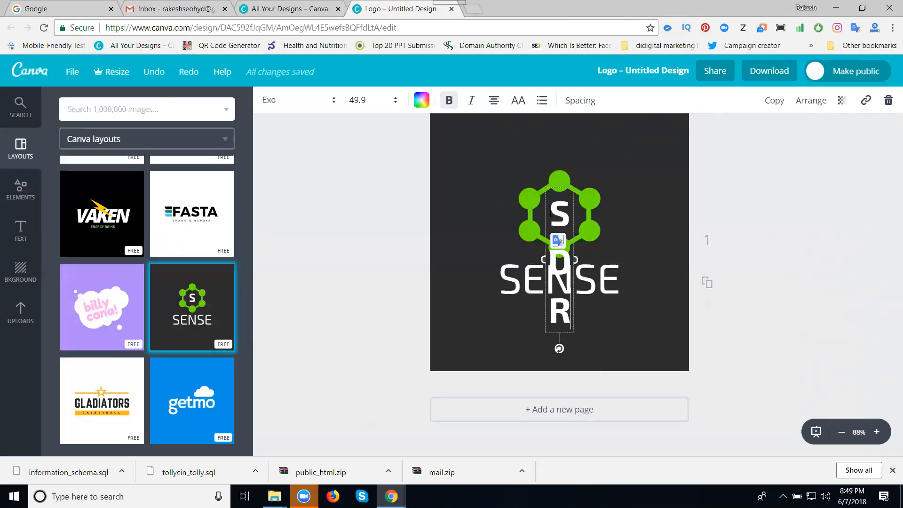
key("Up")
key("Up")
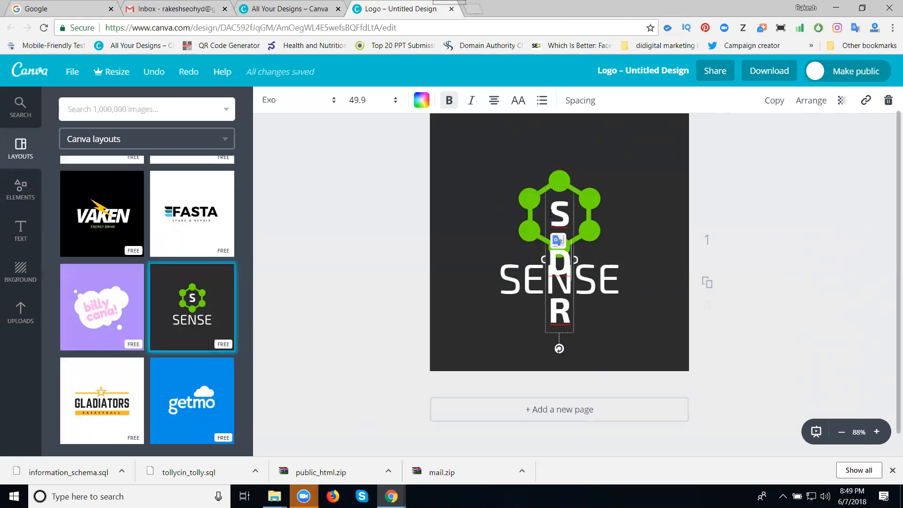
key("BackSpace")
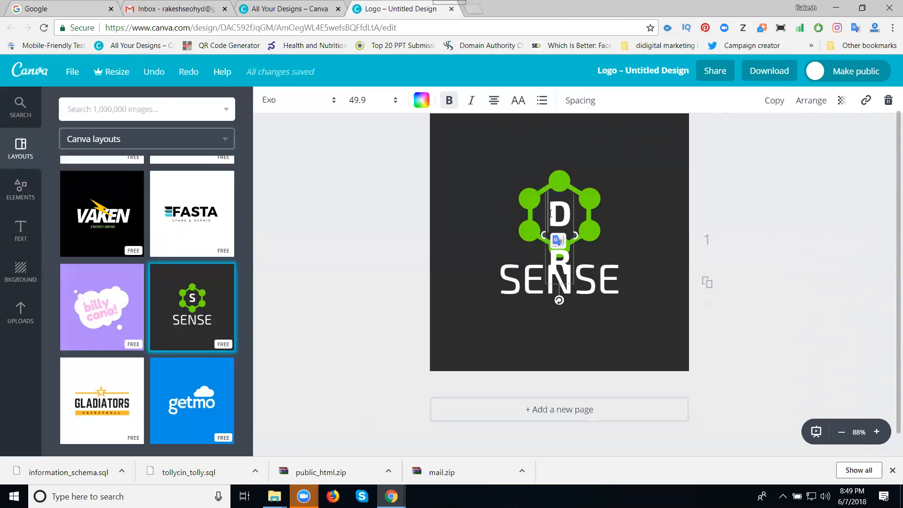
- Set the DR initials' font size to 24 and move them down to the middle of the hexagon
key("shift+Down")
key("shift+Down")
left_click(356, 100)
left_click(357, 163)
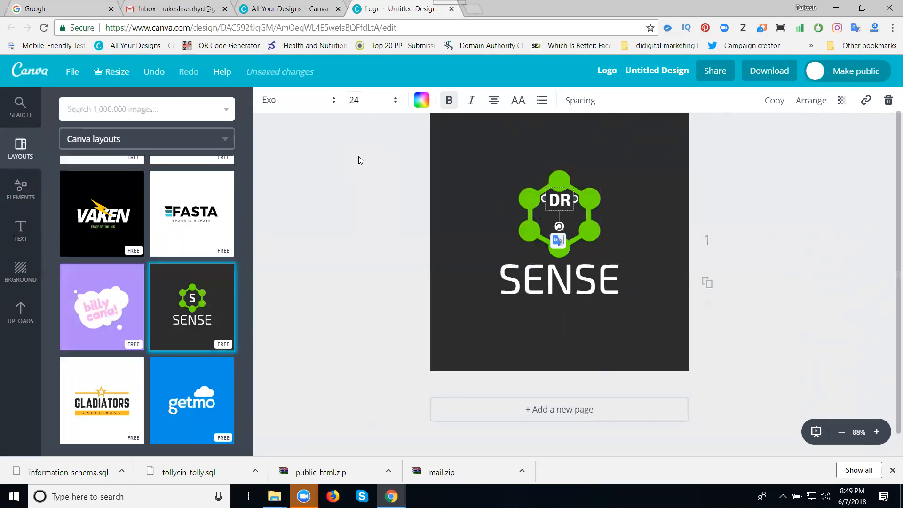
left_click_drag(555, 214, 555, 229)
- Try font sizes 28 and 32 on the DR initials and settle on 28
left_click(368, 101)
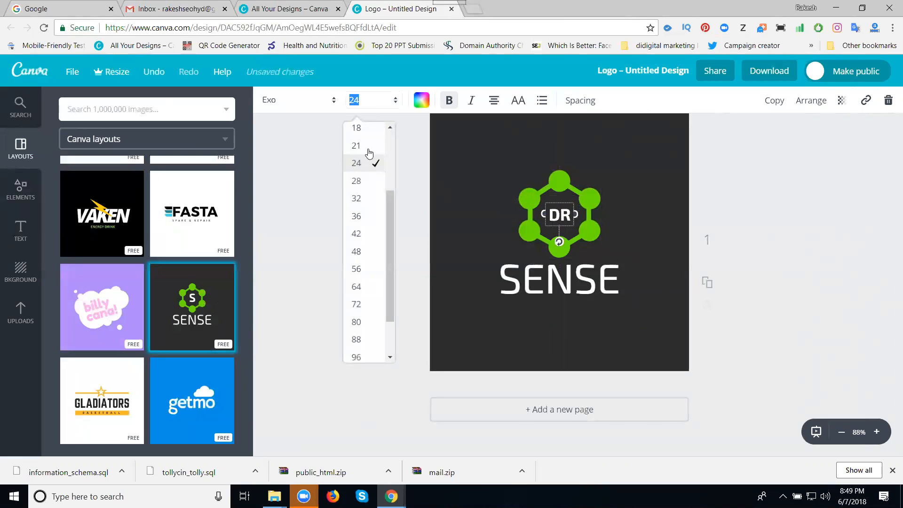
left_click(368, 183)
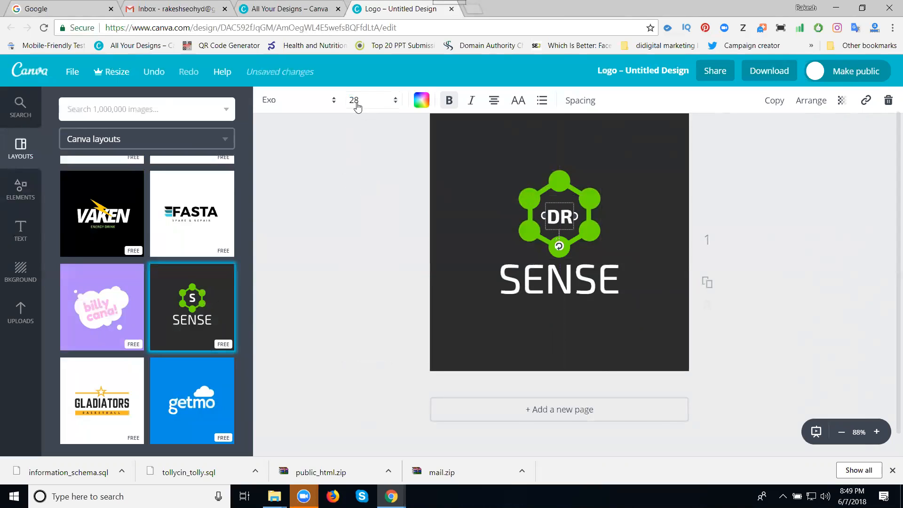
left_click(354, 102)
left_click(363, 198)
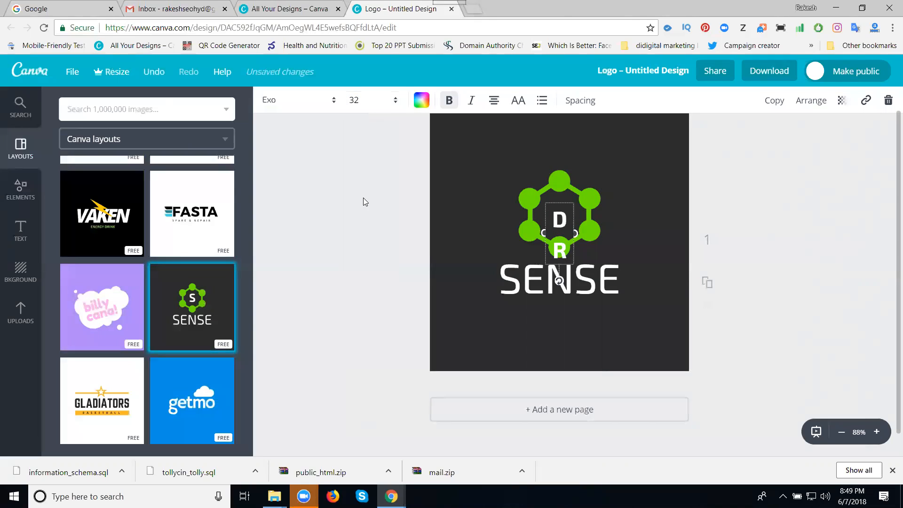
left_click(359, 100)
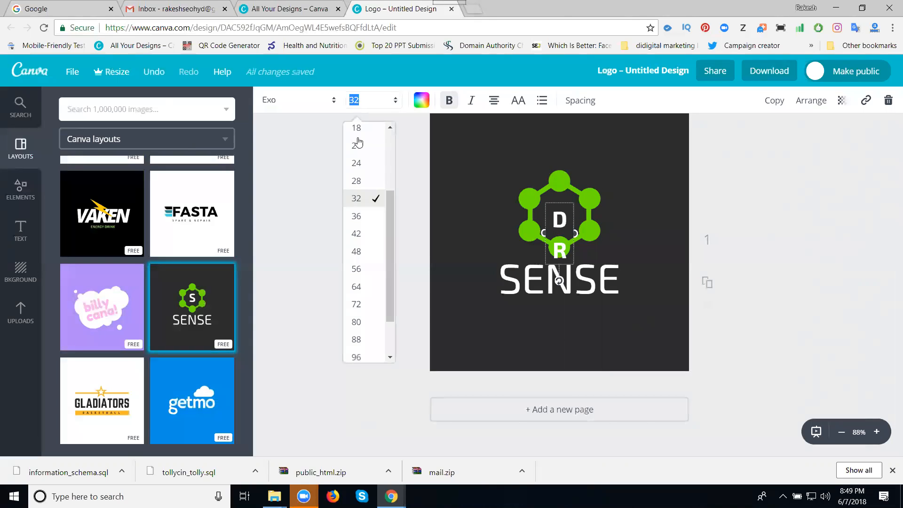
left_click(358, 181)
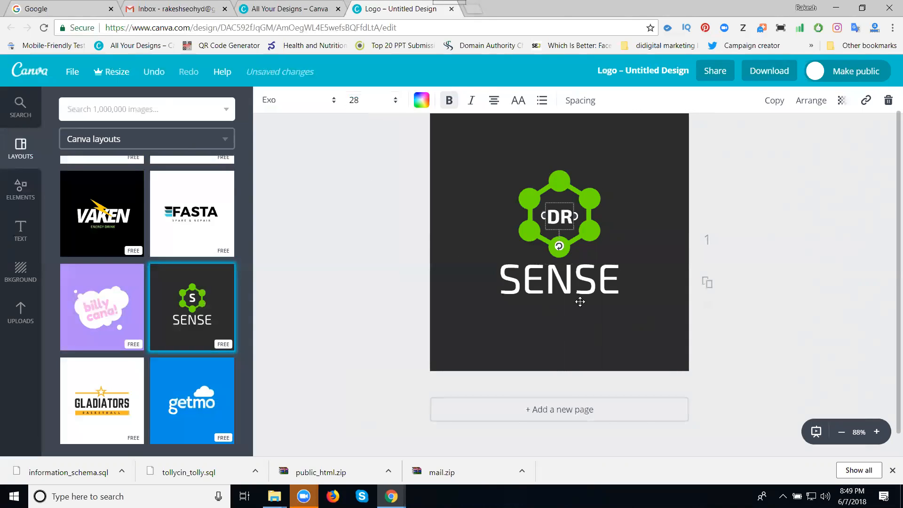
- Replace the SENSE wordmark with the brand name, "Digital" followed by the owner's first name
left_click(552, 270)
left_click(553, 269)
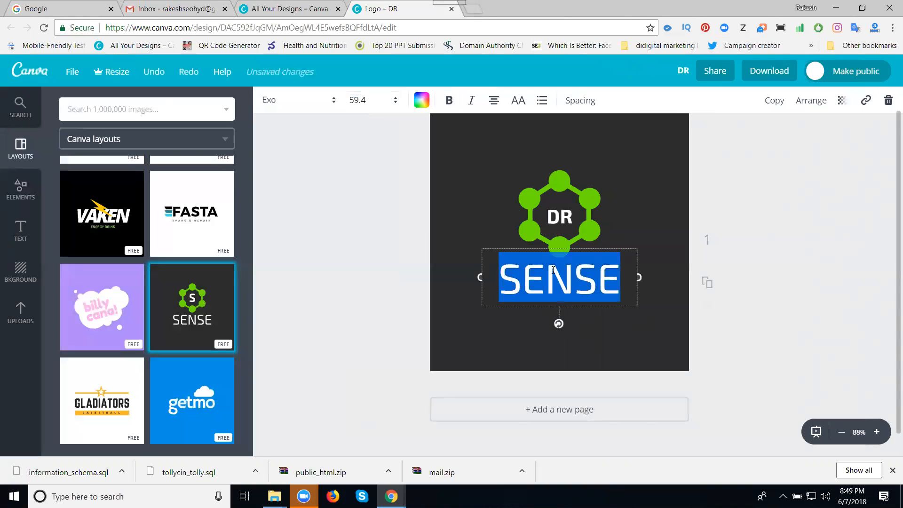
type("Digit")
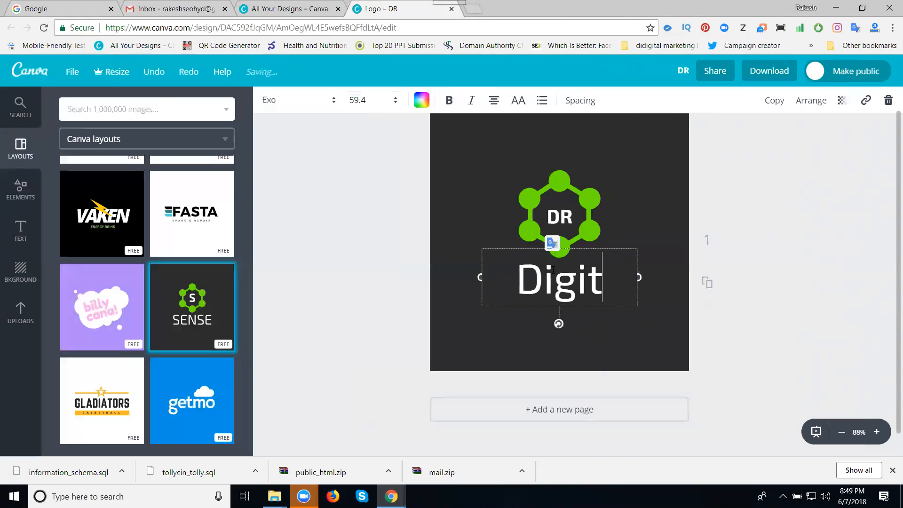
type("al Rakesh")
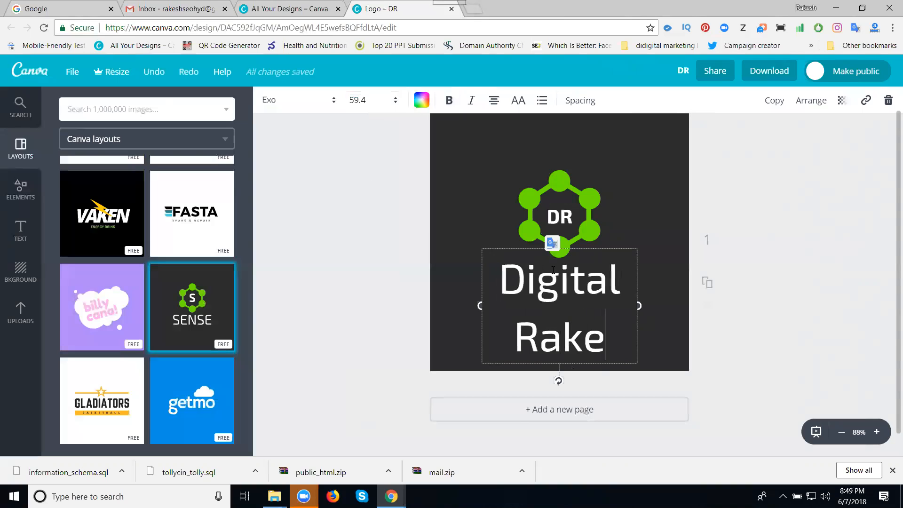
- Reduce the brand name's font size to 32 and move the text slightly down below the hexagon
left_click(357, 100)
left_click(363, 206)
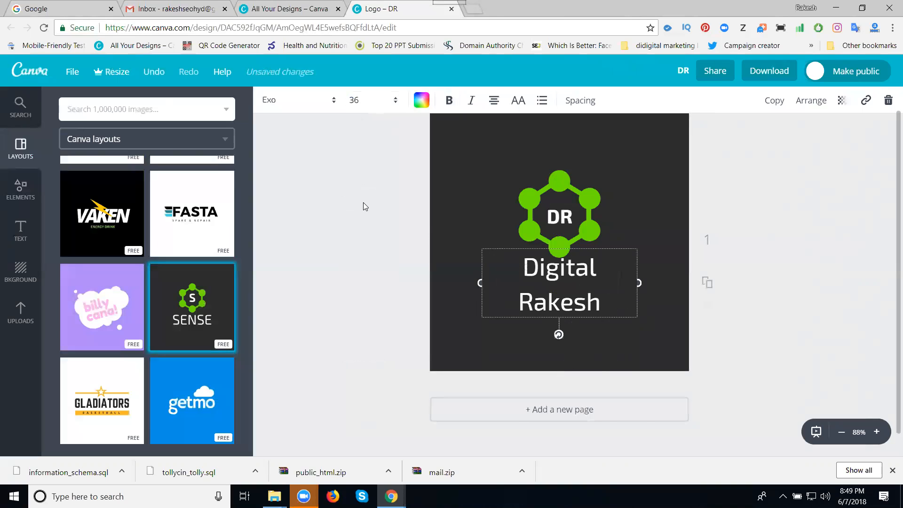
left_click(357, 105)
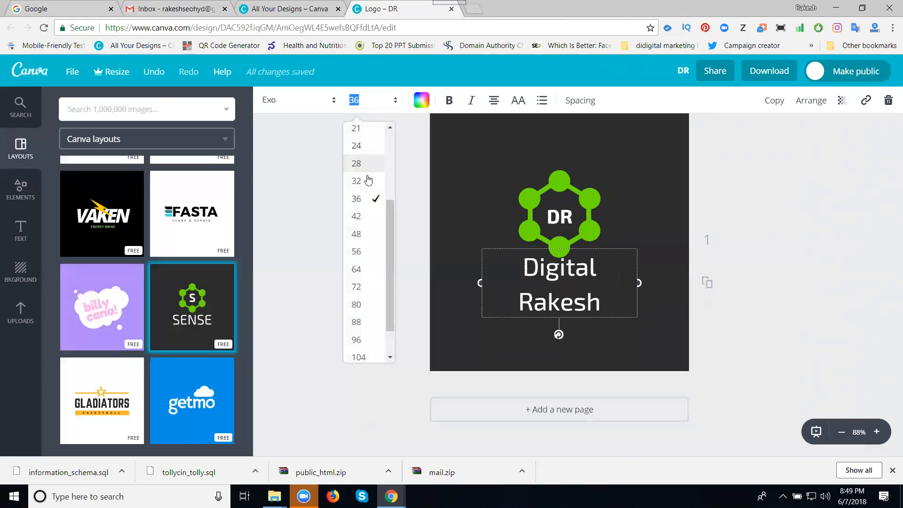
left_click(373, 179)
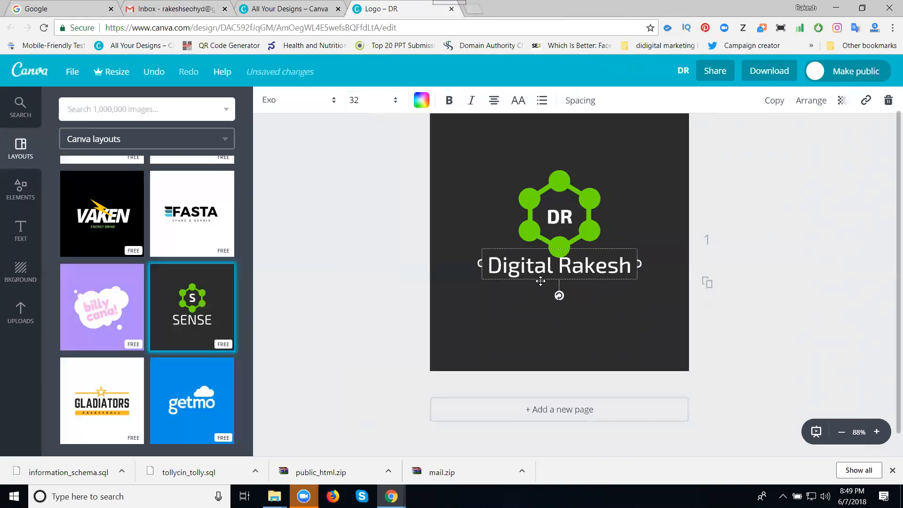
left_click_drag(540, 281, 541, 287)
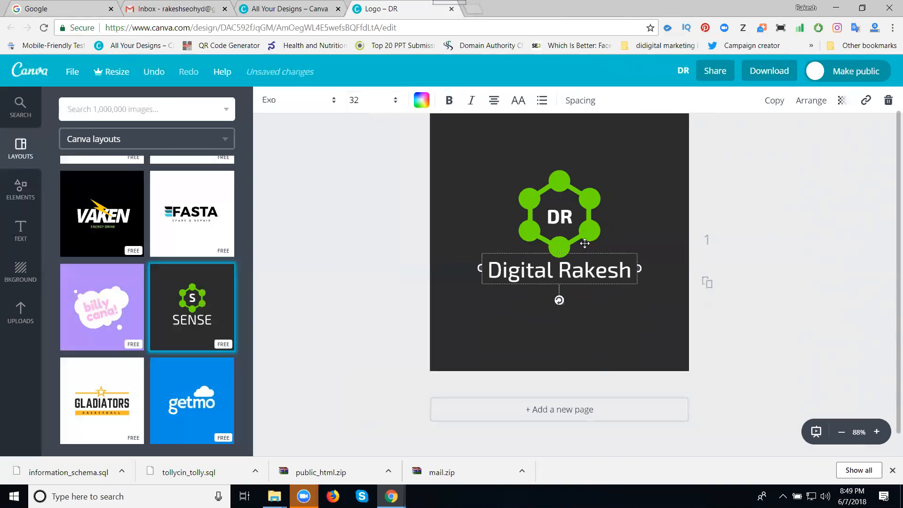
- Try light green, purple, pink and cyan on the hexagon icon and settle on the blue #5271ff
left_click(588, 201)
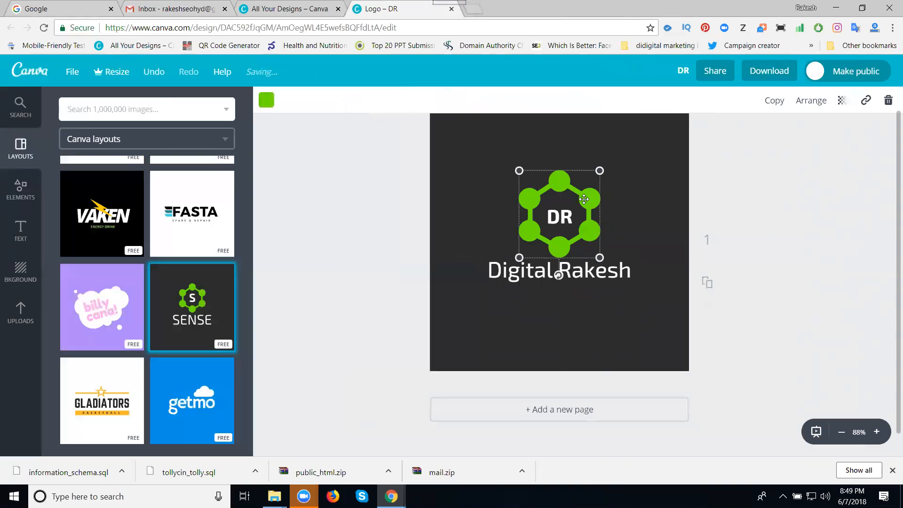
left_click(266, 100)
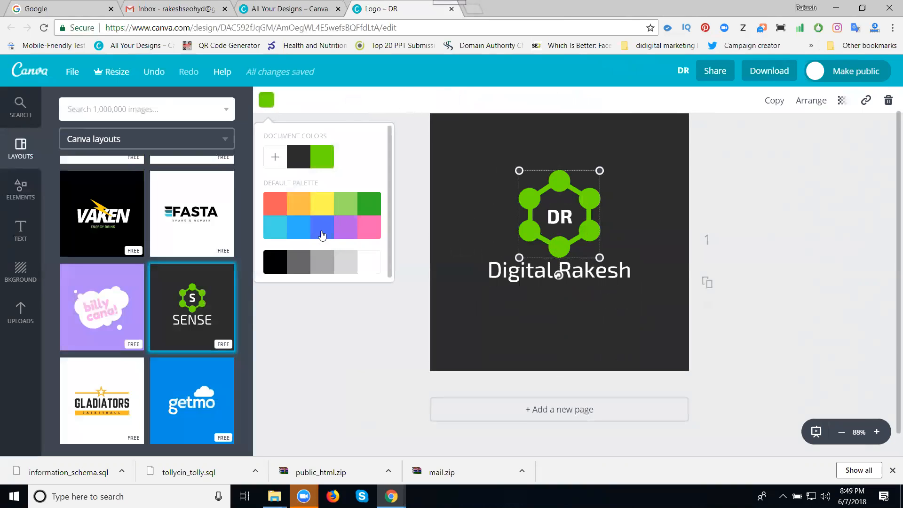
left_click(346, 212)
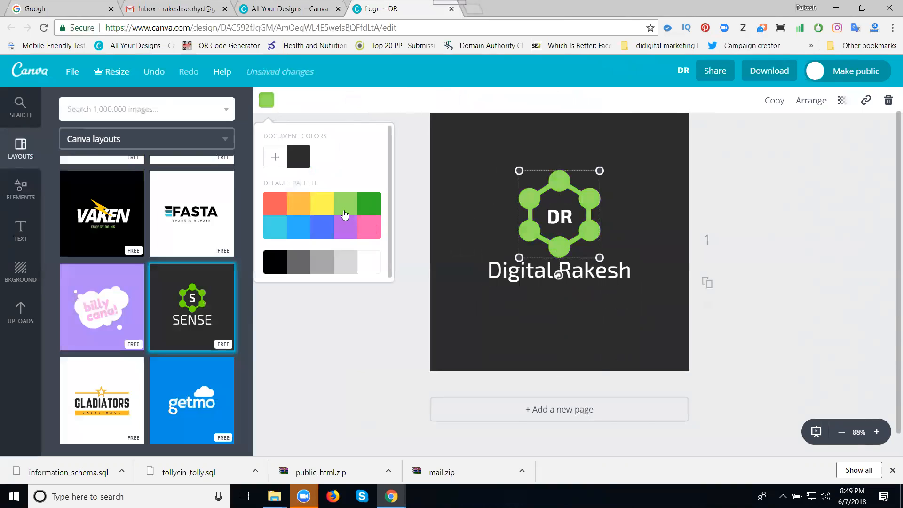
left_click(324, 229)
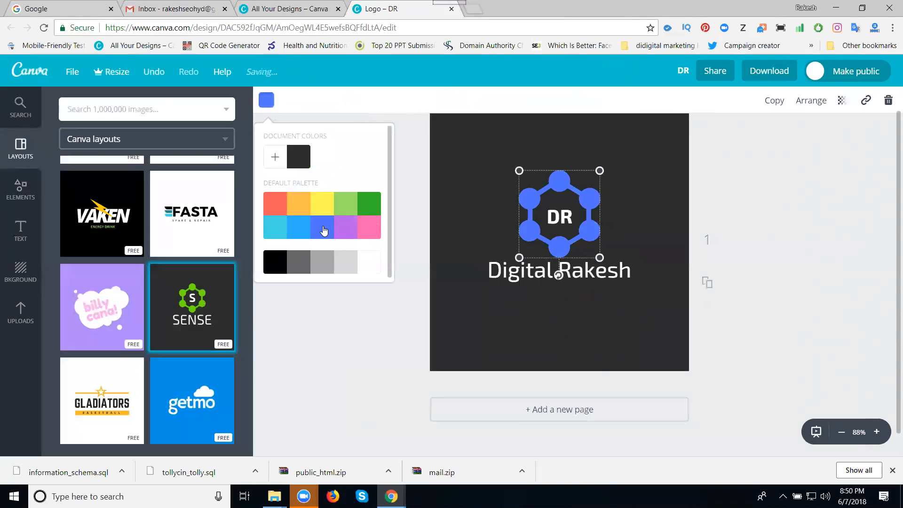
left_click(346, 232)
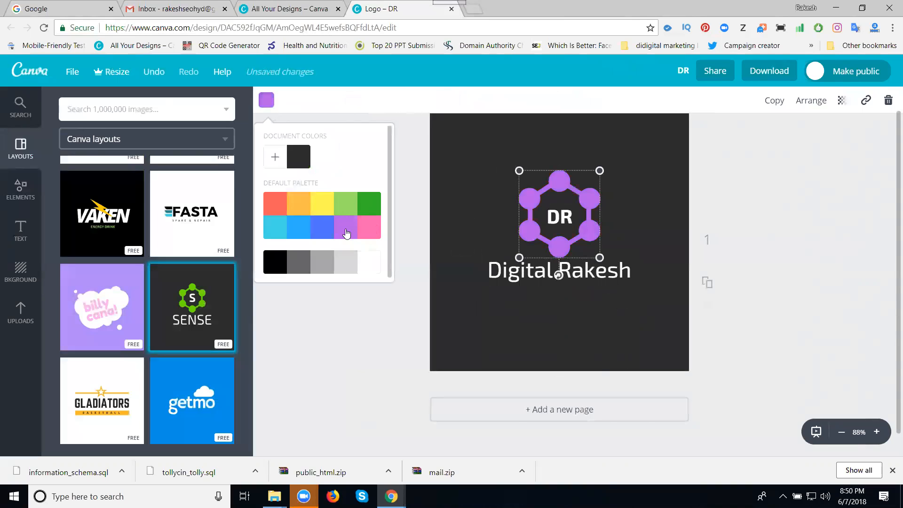
left_click(370, 236)
left_click(282, 227)
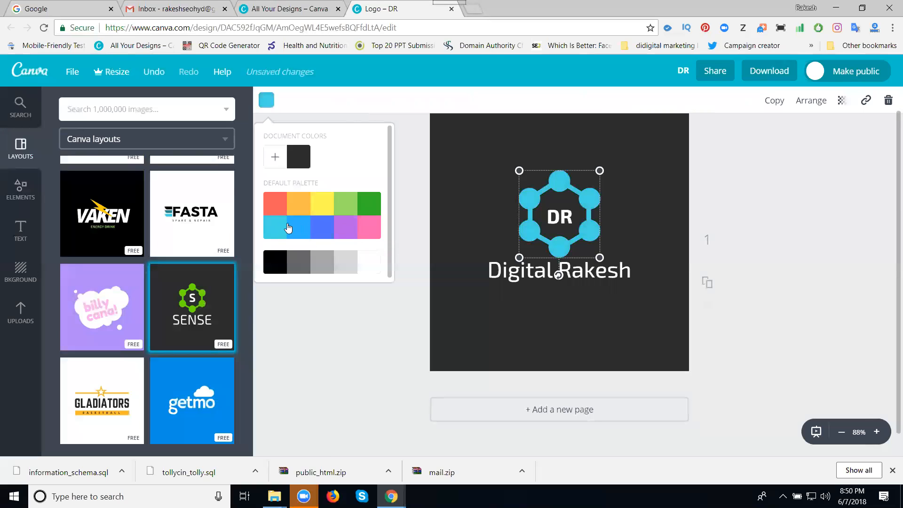
left_click(319, 232)
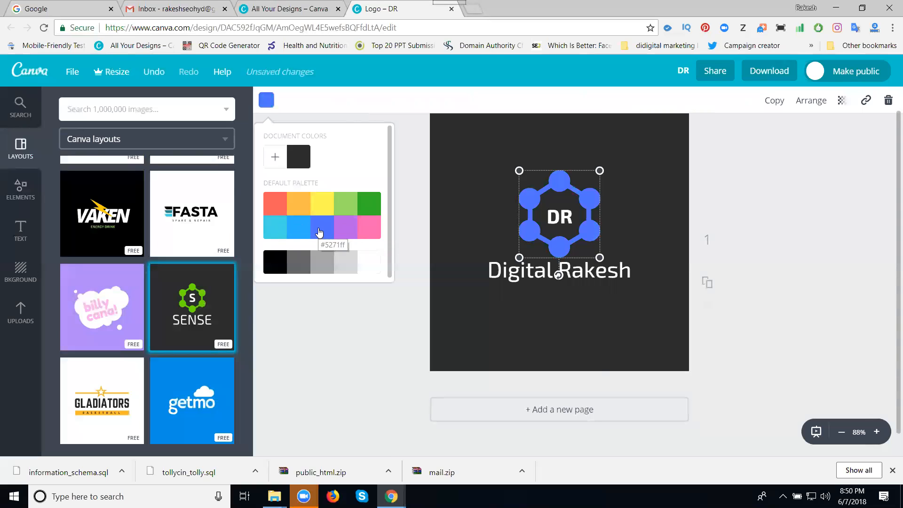
left_click(556, 217)
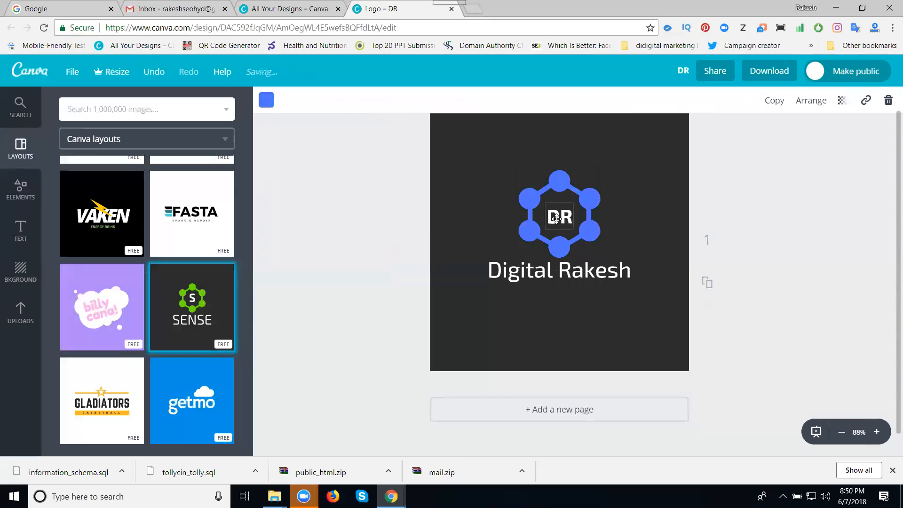
left_click(731, 220)
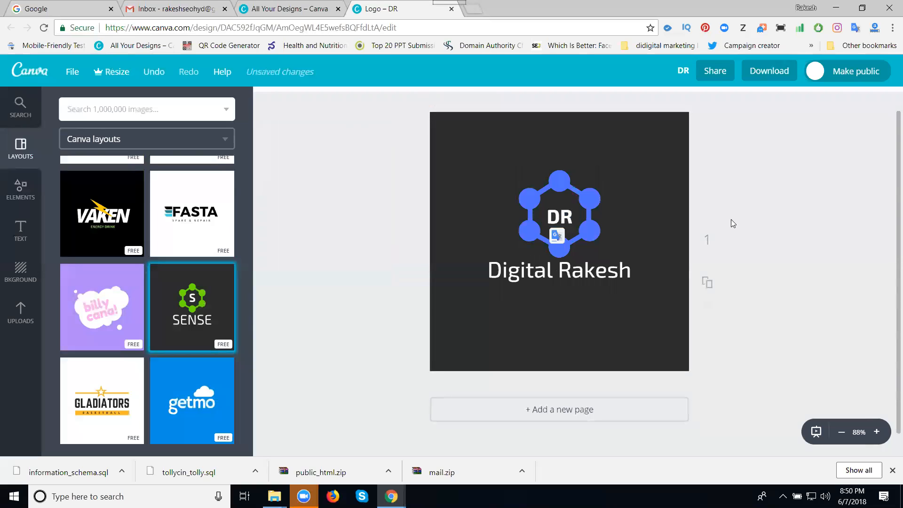
- Try grey and black palette colours on the logo's background
left_click(631, 152)
left_click(268, 102)
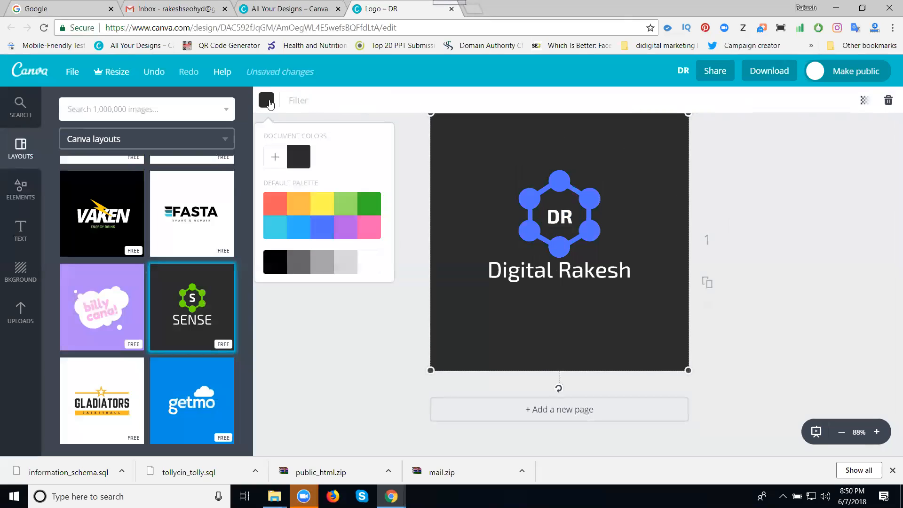
left_click(329, 263)
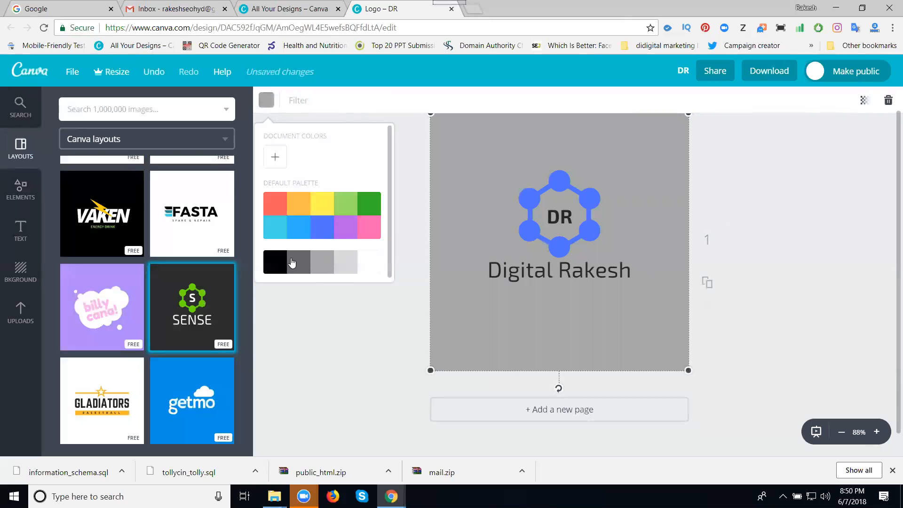
left_click(292, 262)
left_click(279, 264)
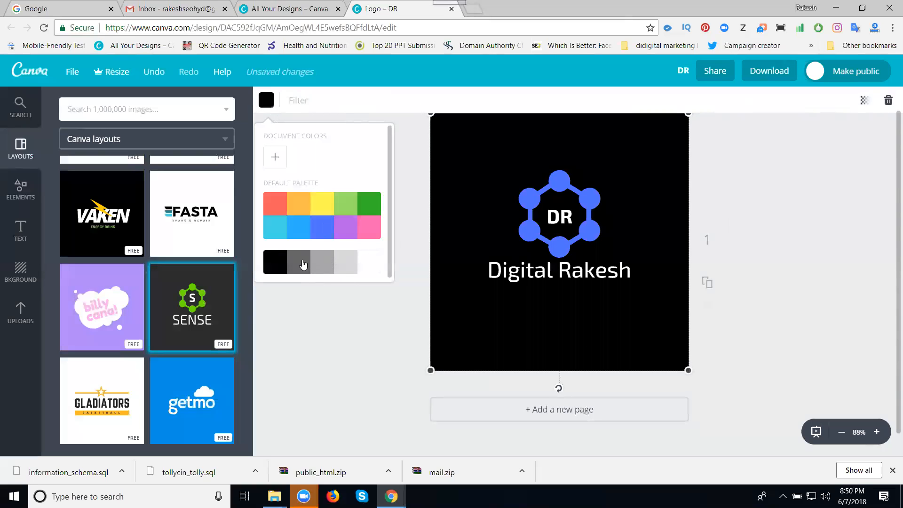
left_click(766, 215)
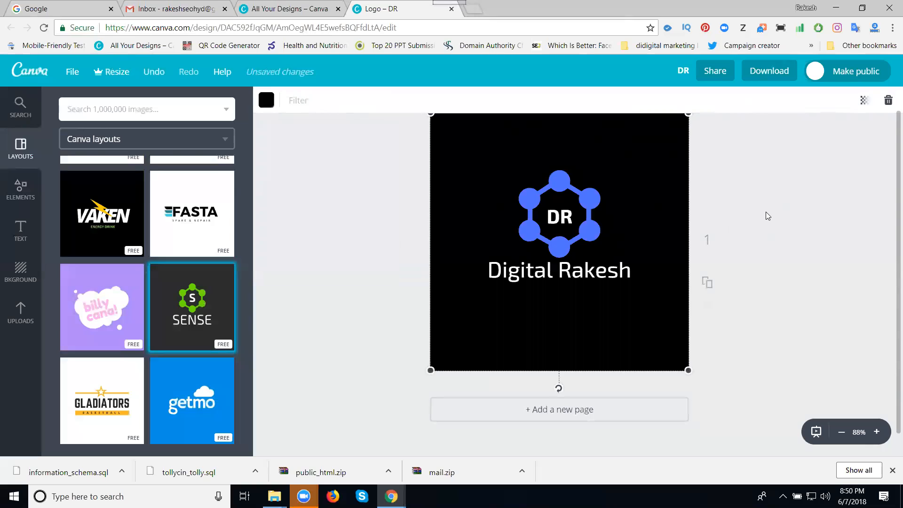
- Undo the three background colour changes and deselect the background
key("ctrl+z")
key("ctrl+z")
key("ctrl+z")
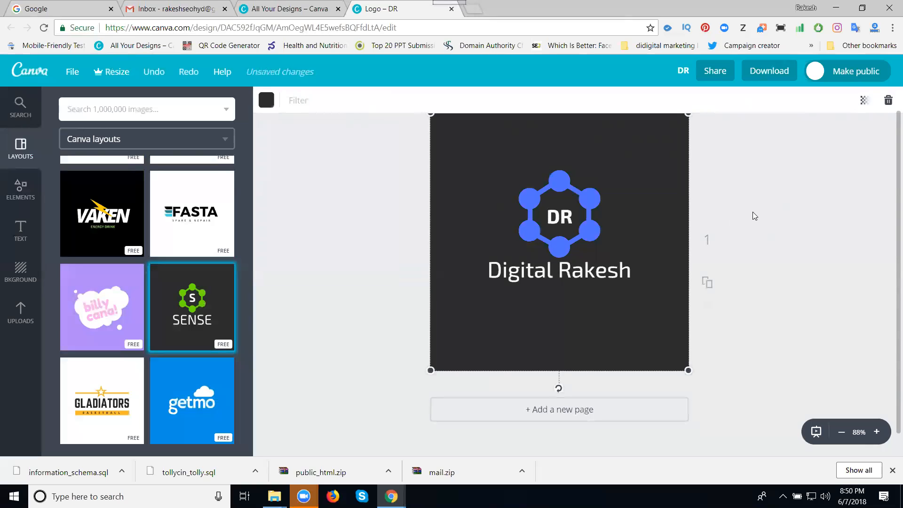
left_click(809, 169)
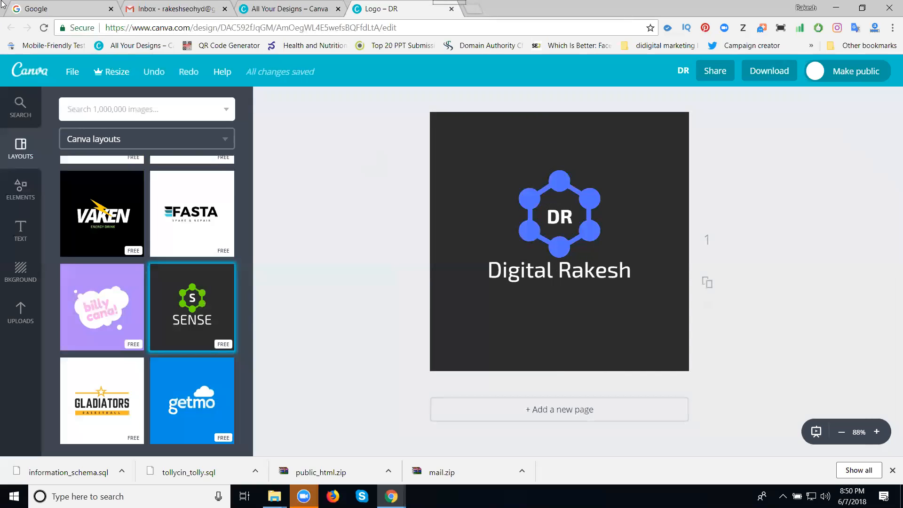
- Switch to Google, search for "digital marketing" and show the image results
left_click(37, 9)
left_click(288, 272)
type("digti")
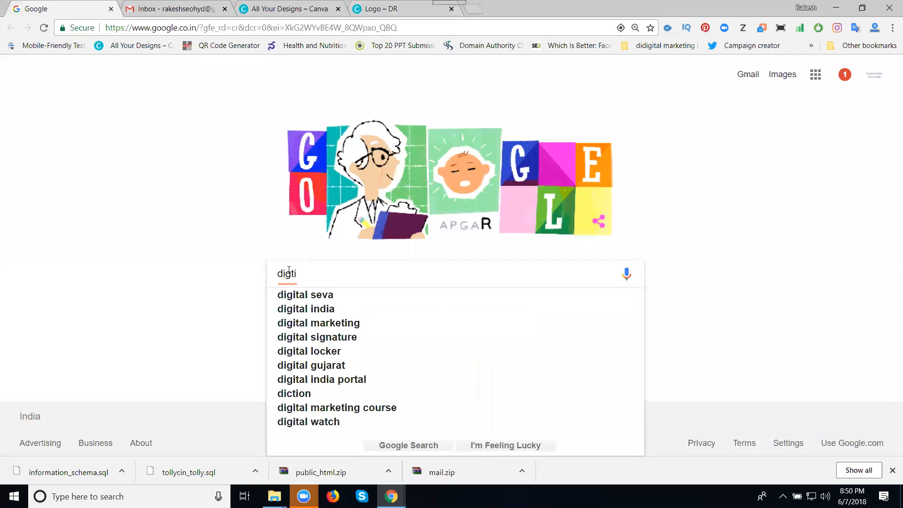
key("BackSpace")
key("BackSpace")
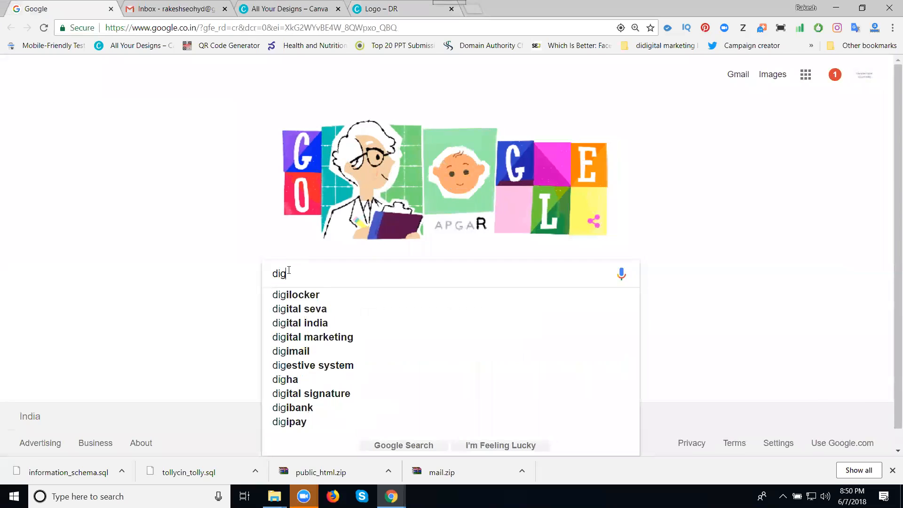
type("ital marketing")
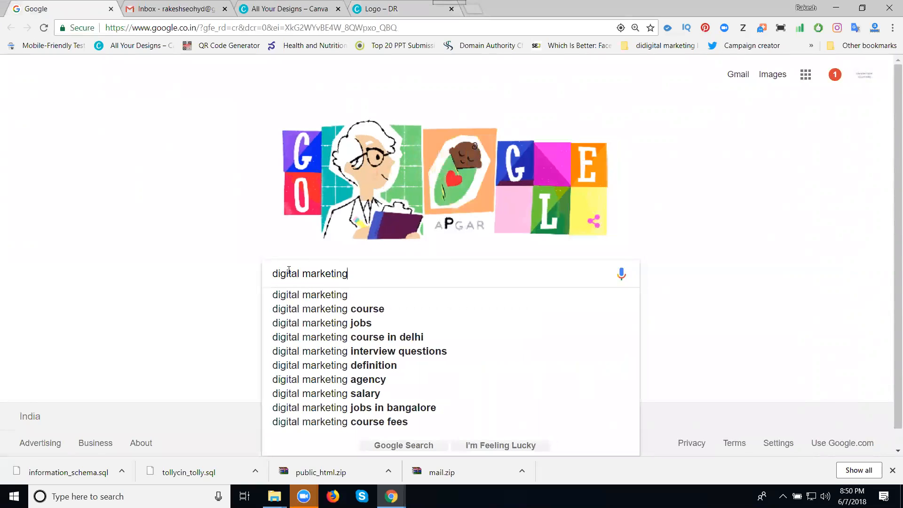
key("Return")
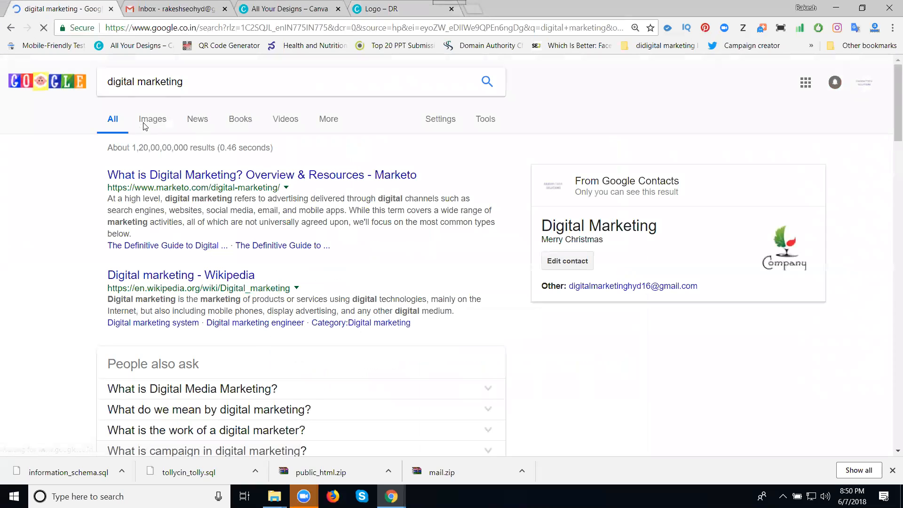
left_click(148, 122)
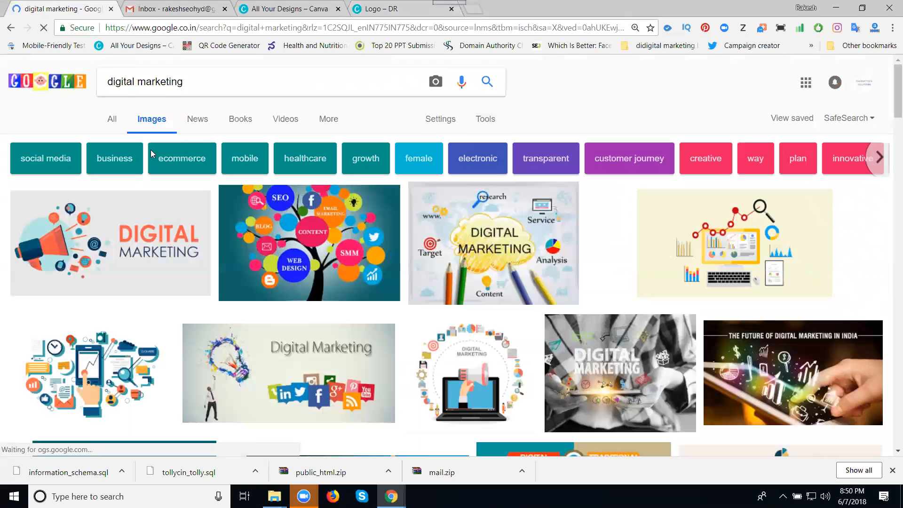
- Filter the digital marketing image results to Icon size
left_click(485, 118)
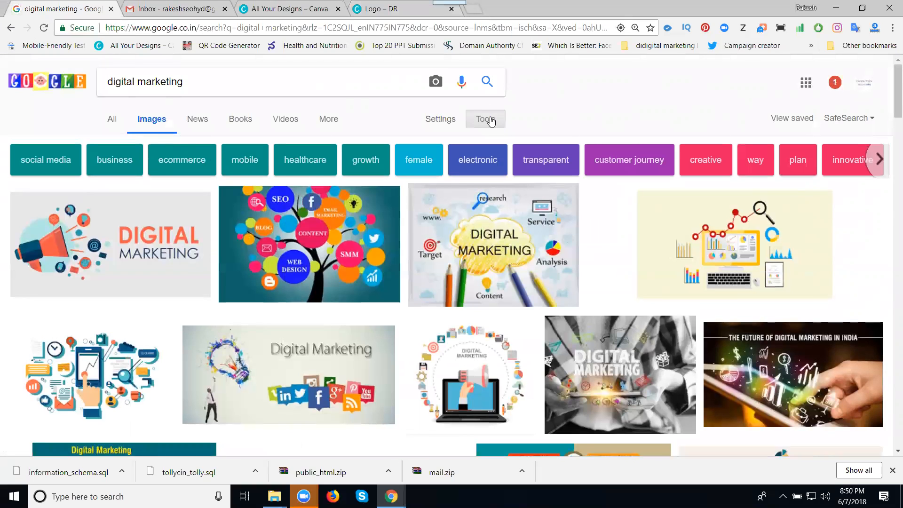
left_click(130, 147)
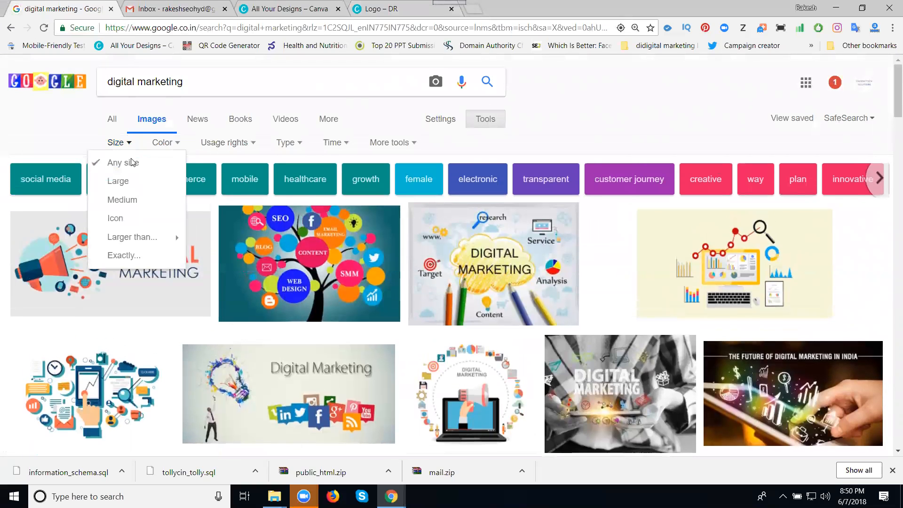
left_click(136, 222)
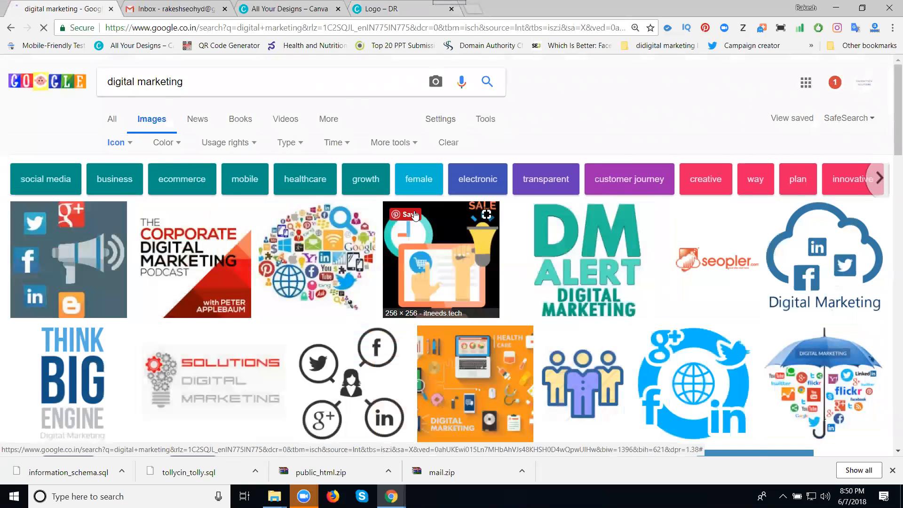
- Browse the icon-sized results for an image that suits the logo, comparing them with the current Canva design
scroll(413, 215, "down", 5)
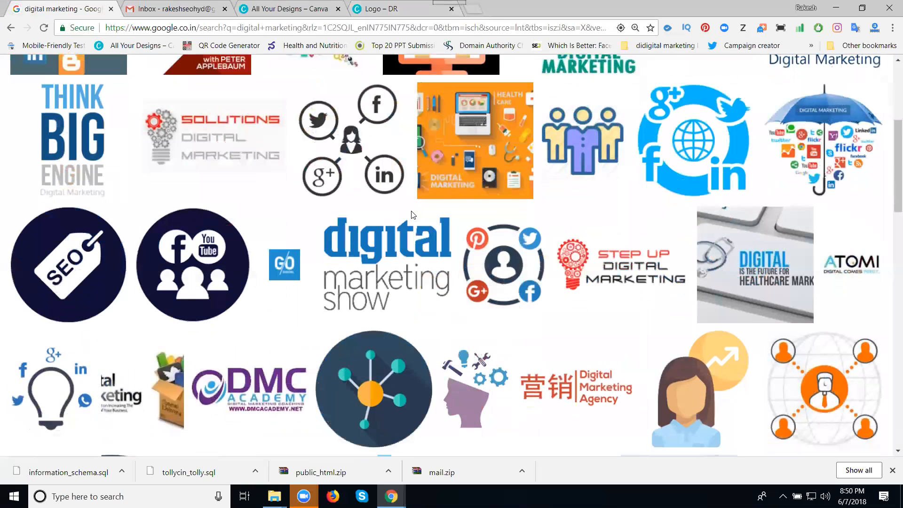
scroll(412, 215, "down", 1)
scroll(412, 215, "down", 1)
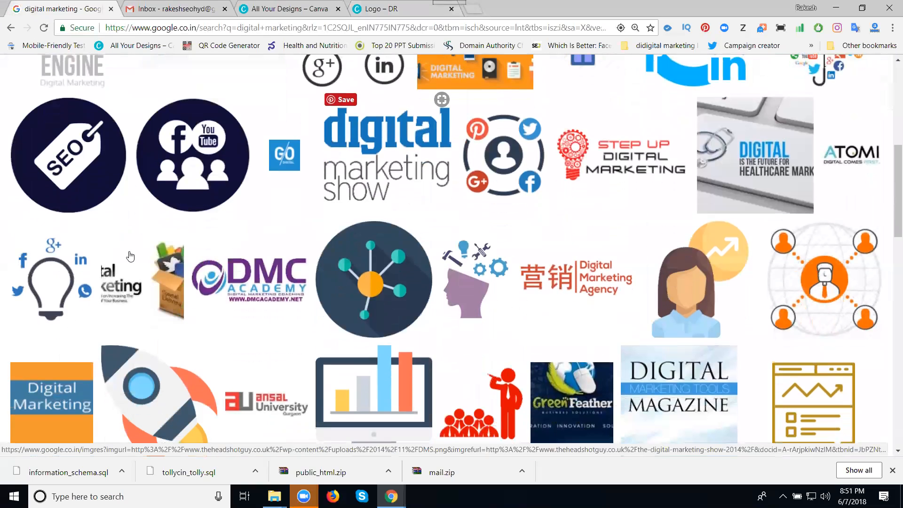
scroll(162, 183, "down", 2)
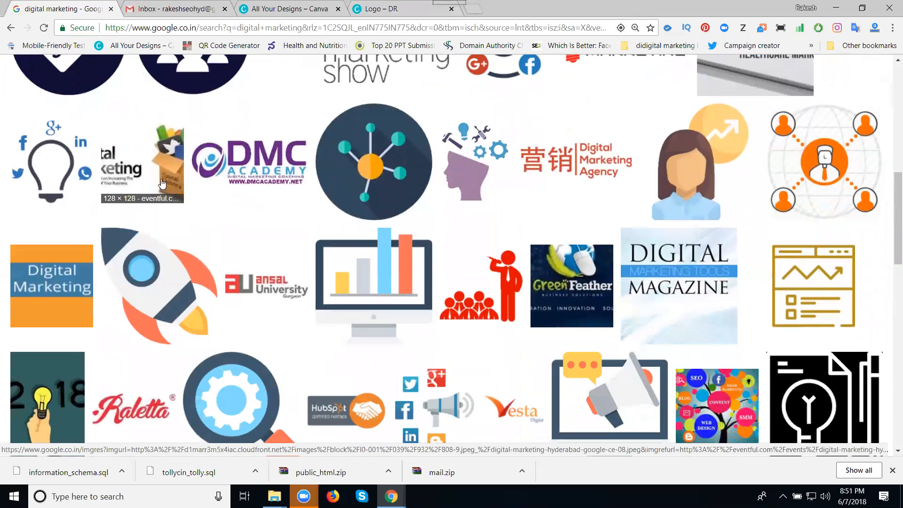
scroll(162, 183, "down", 2)
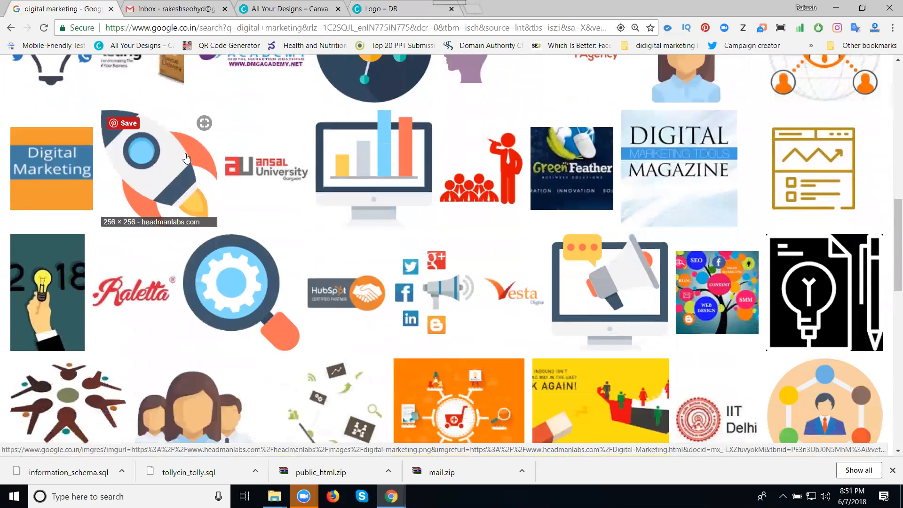
left_click(373, 8)
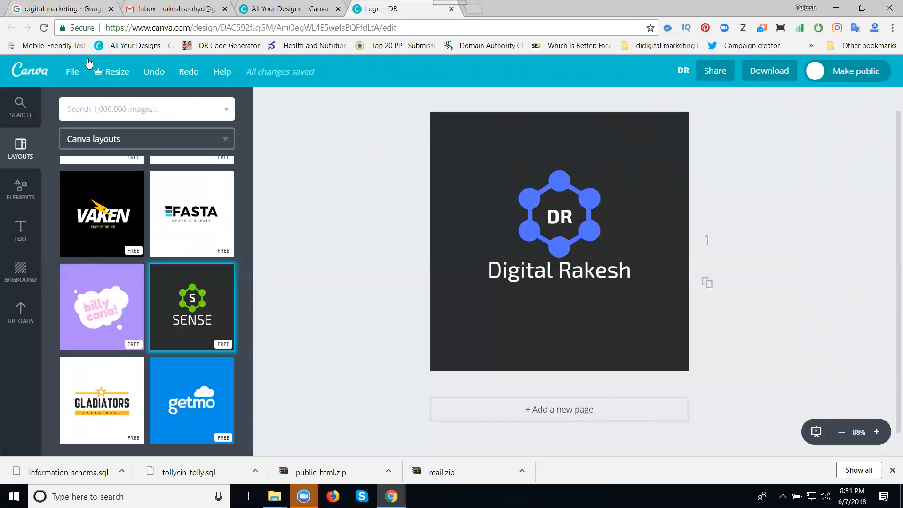
left_click(57, 8)
scroll(221, 221, "down", 1)
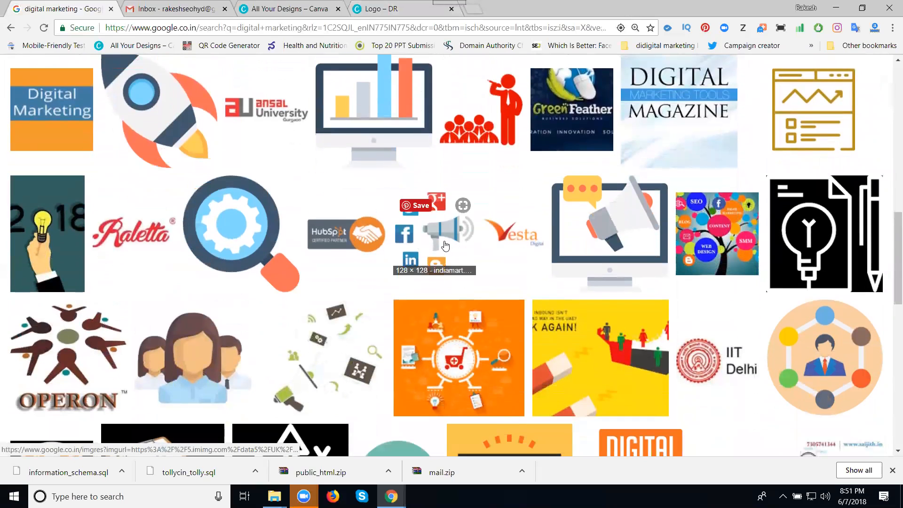
scroll(445, 245, "up", 5)
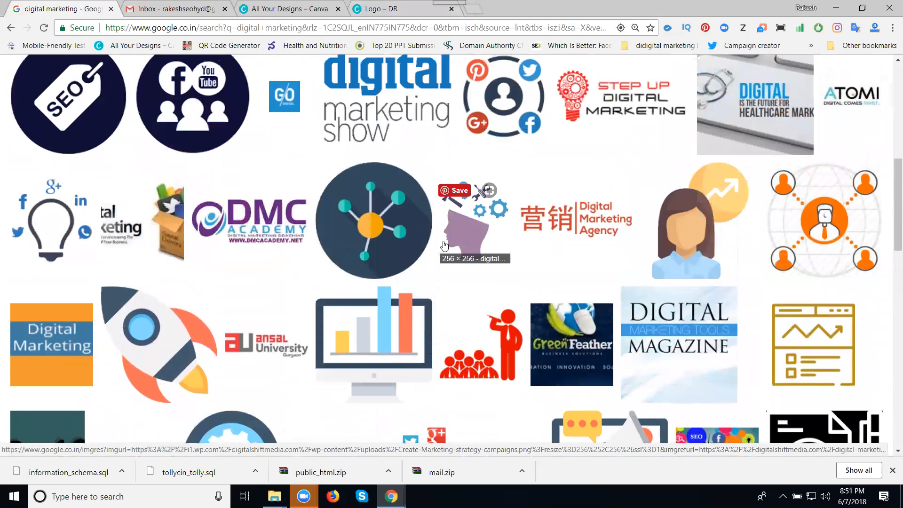
scroll(444, 245, "up", 2)
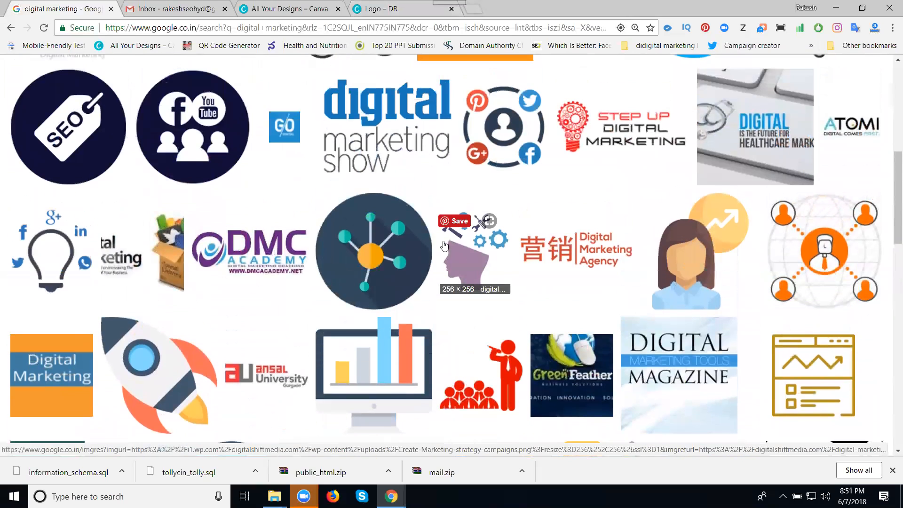
- Save the social media icon with the person in the centre to Local Disk (E:) as a PNG image called "name"
left_click(516, 217)
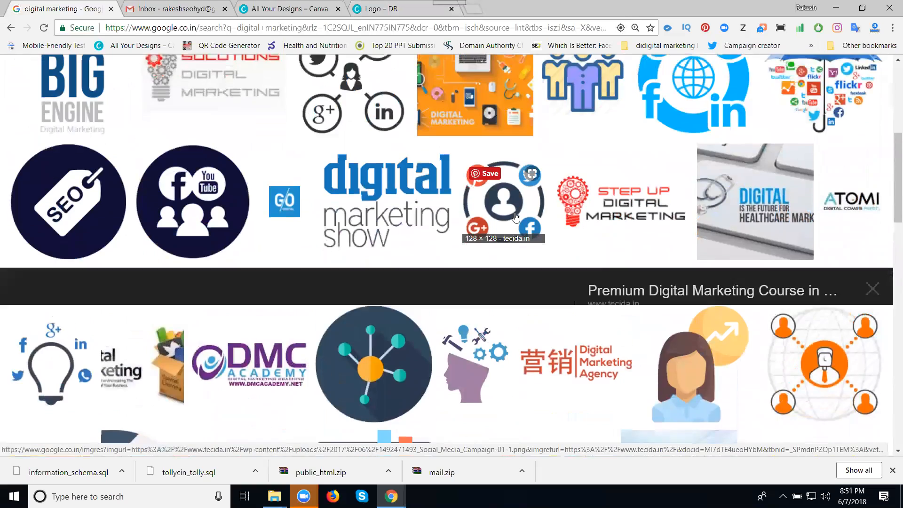
right_click(289, 269)
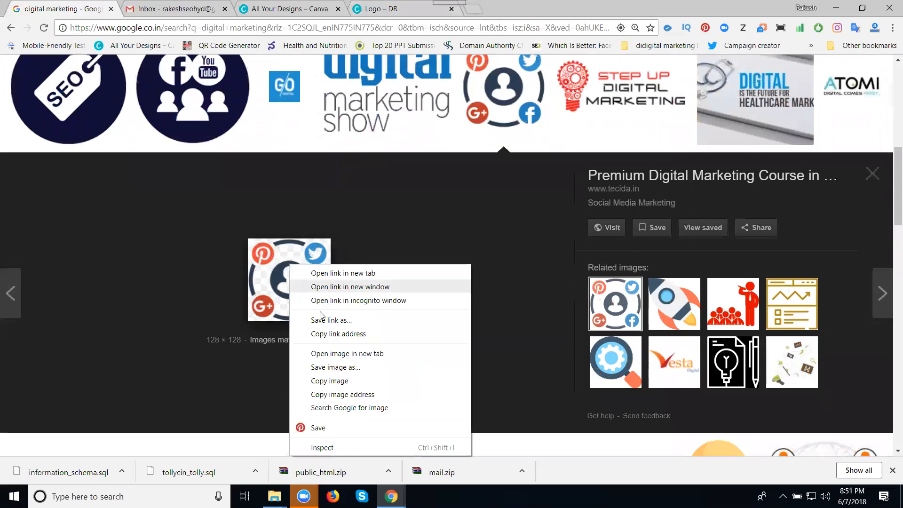
left_click(338, 374)
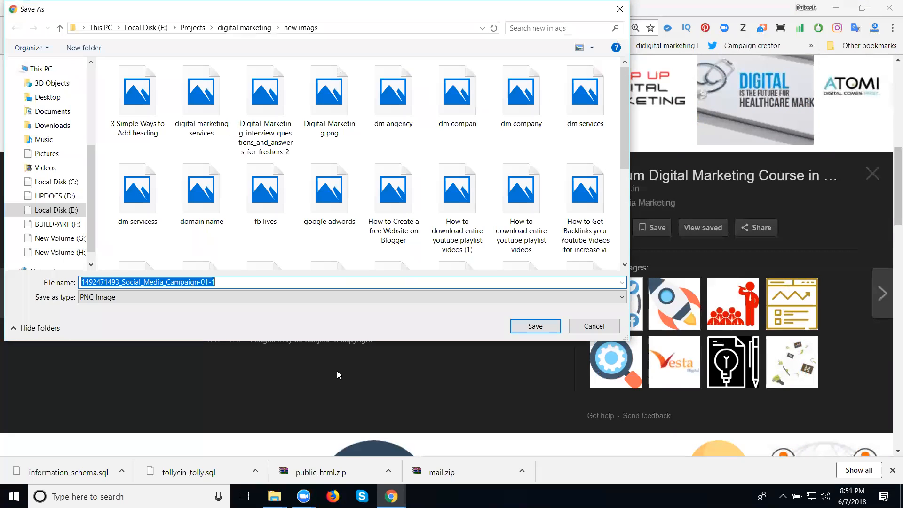
left_click(147, 27)
type("name")
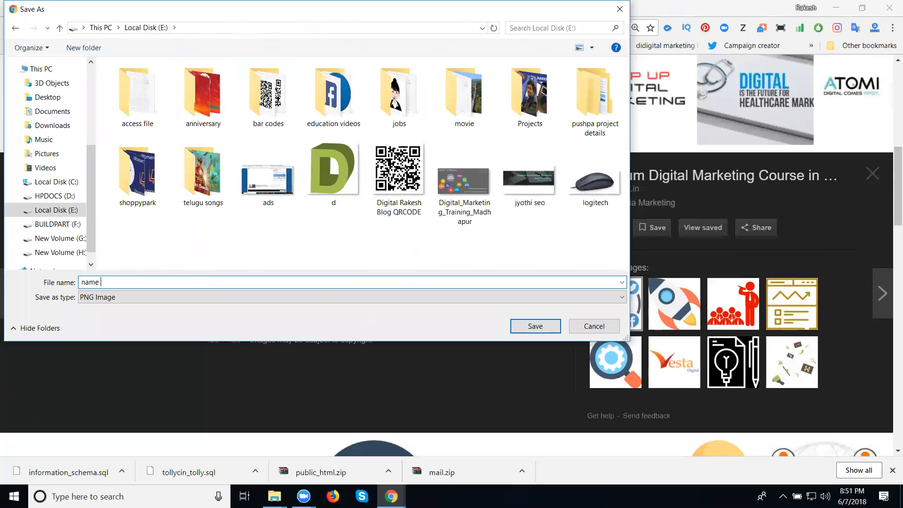
key("Return")
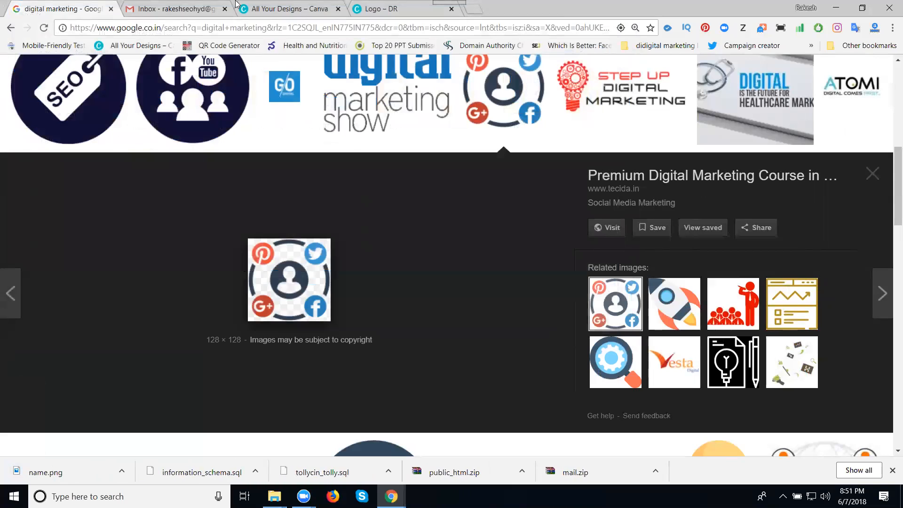
- Return to the Canva logo design and delete the blue hexagon icon and the DR initials
left_click(376, 10)
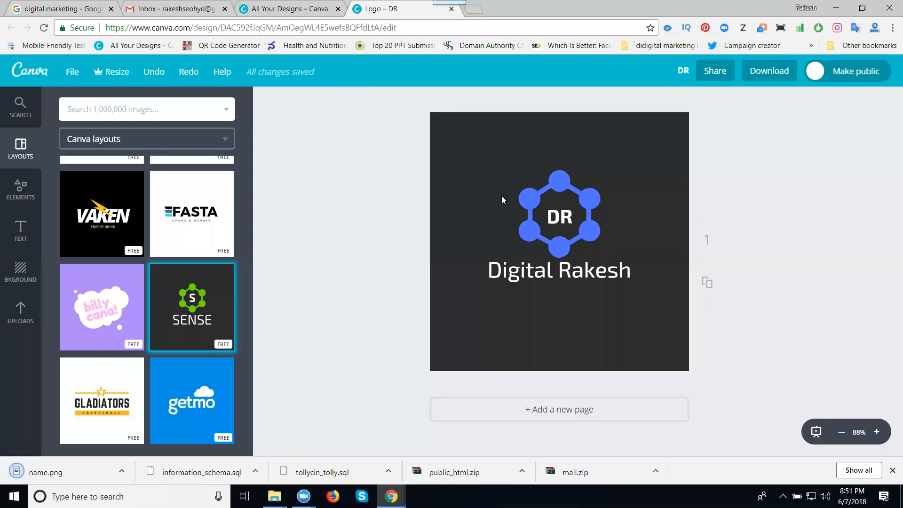
left_click(544, 206)
key("Delete")
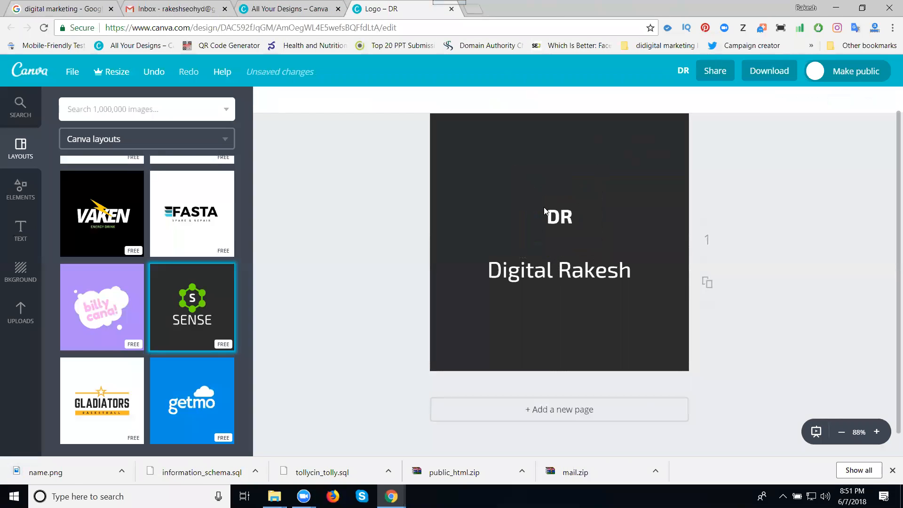
left_click(560, 214)
key("BackSpace")
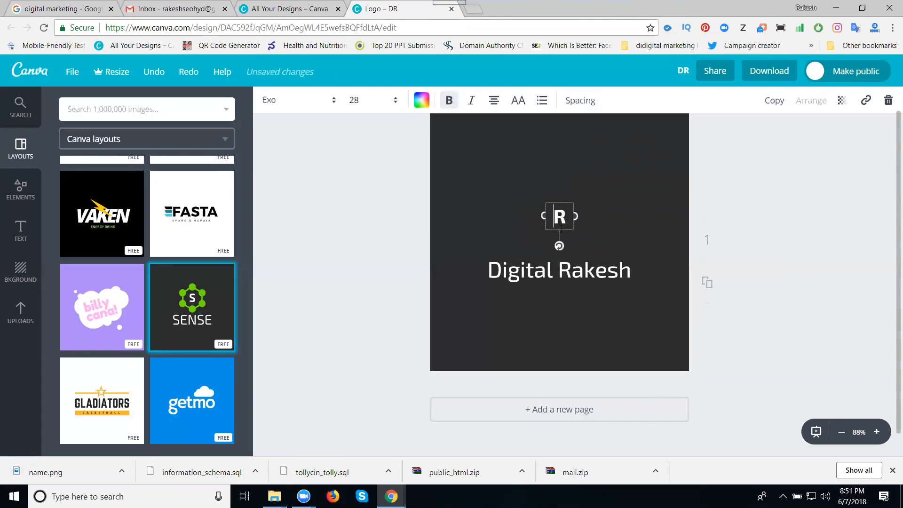
key("Delete")
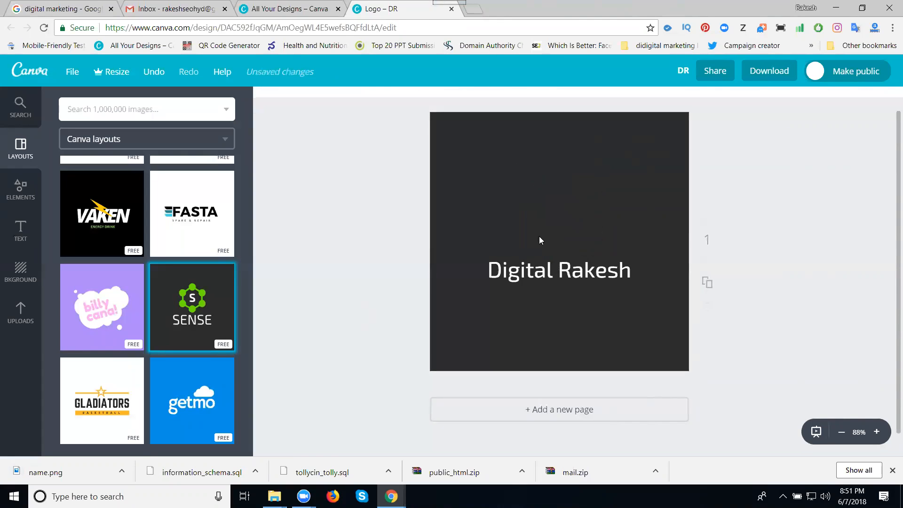
- Upload the image "name" from Local Disk (E:) to the design's own images
left_click(21, 314)
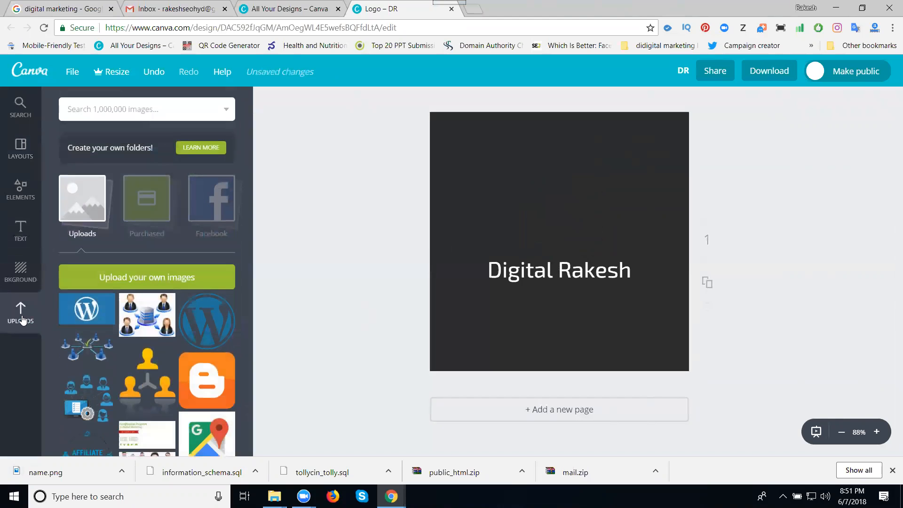
left_click(141, 278)
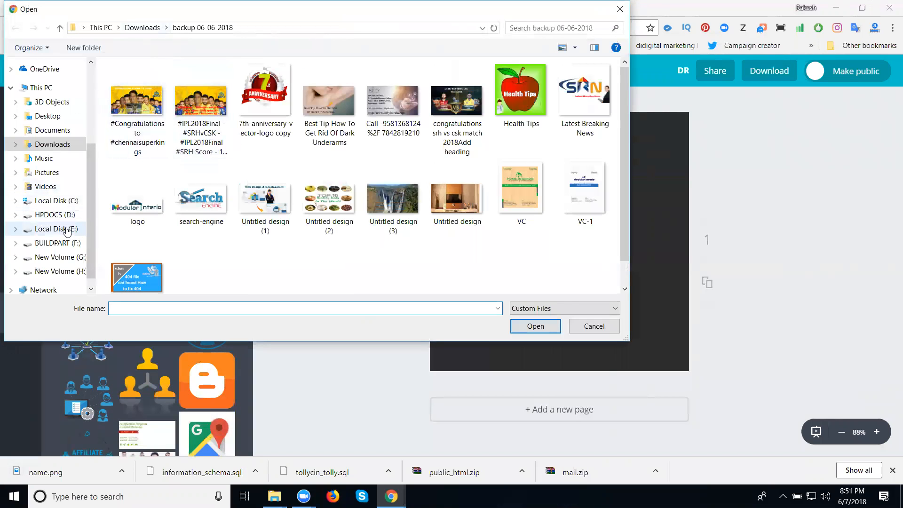
left_click(57, 228)
double_click(457, 257)
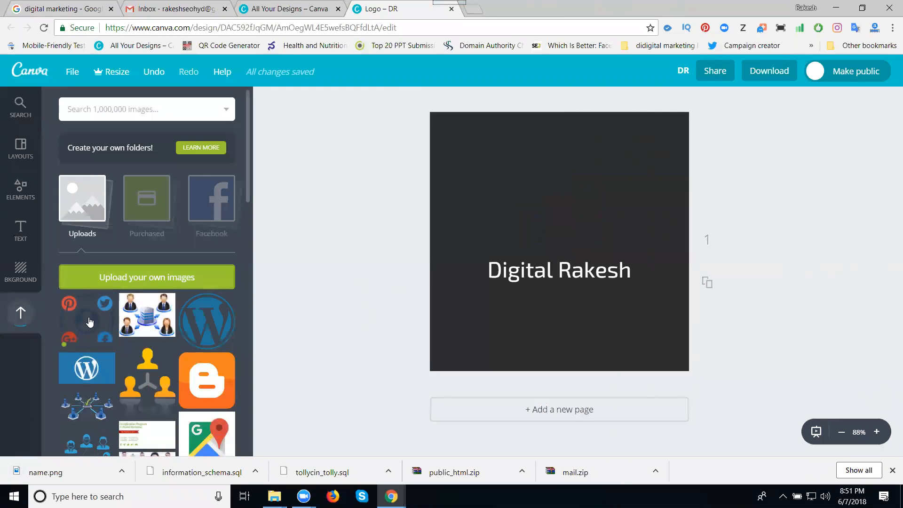
- Add the uploaded social media icon to the logo, position it just above the brand name and deselect it
left_click(89, 322)
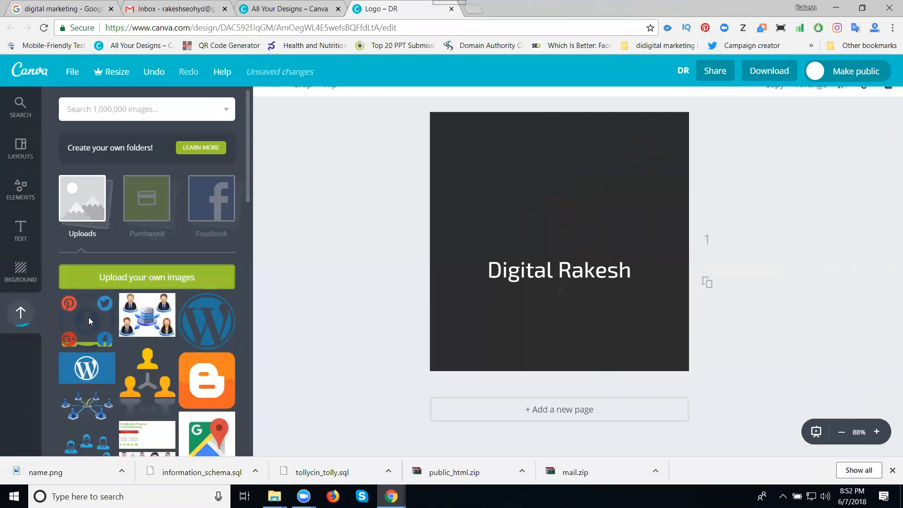
left_click_drag(563, 248, 561, 229)
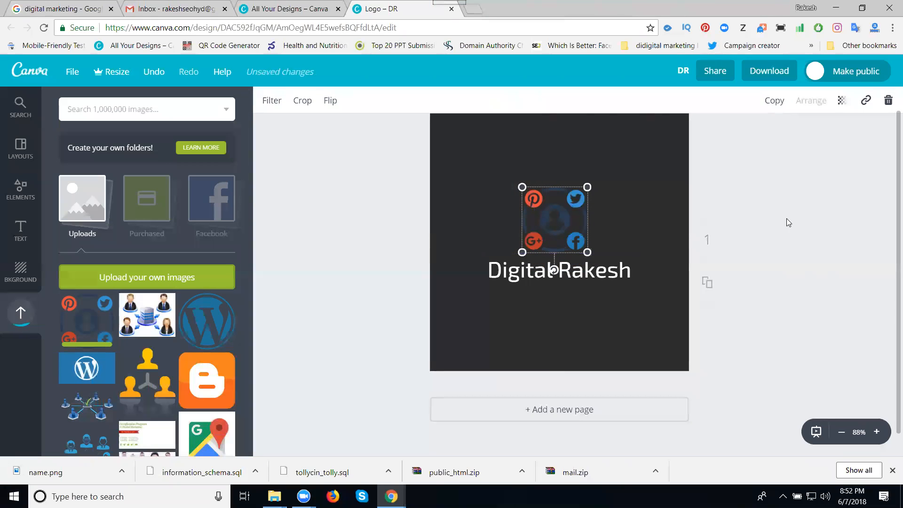
left_click(800, 219)
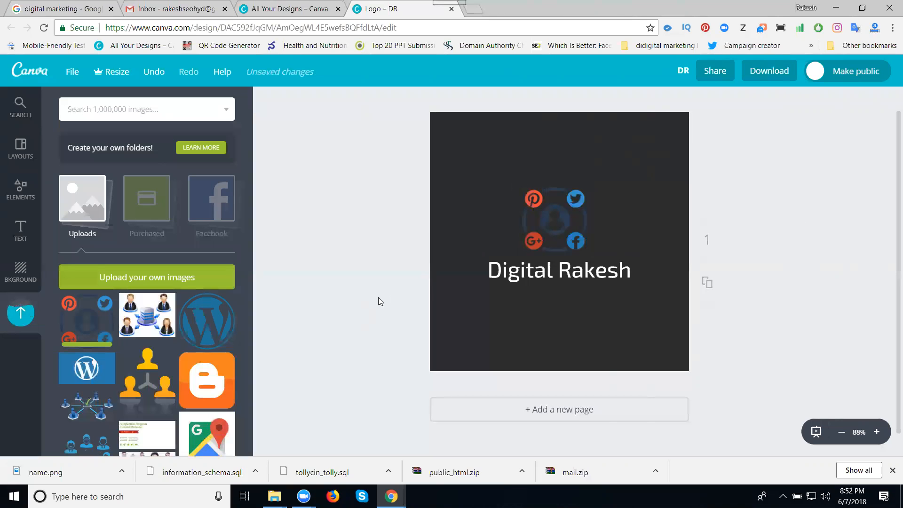
- Upload the portrait photo from New Volume (H:), add it to the logo and shrink it into the design's lower-left corner
left_click(184, 280)
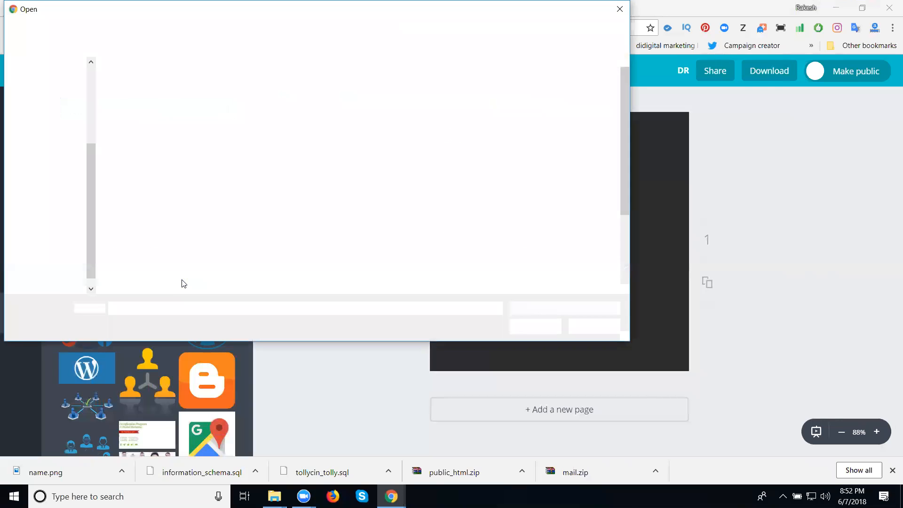
scroll(74, 246, "down", 1)
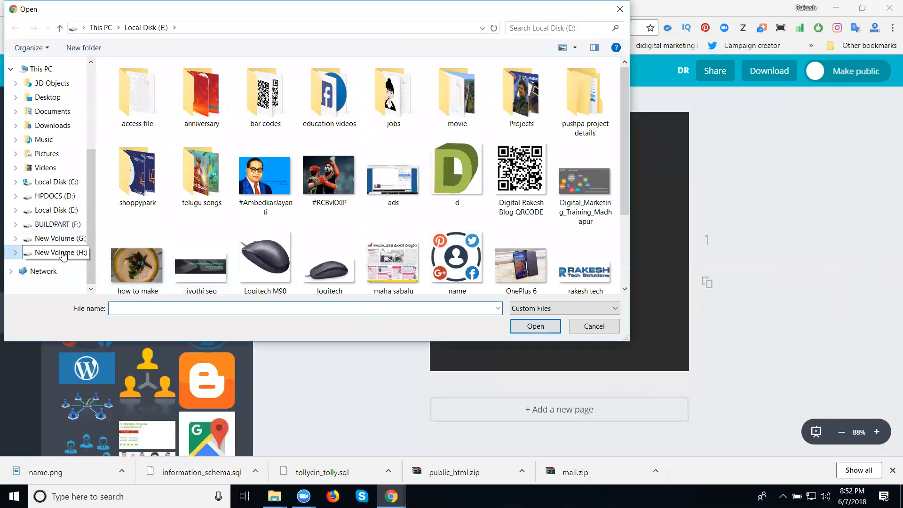
left_click(64, 252)
double_click(512, 173)
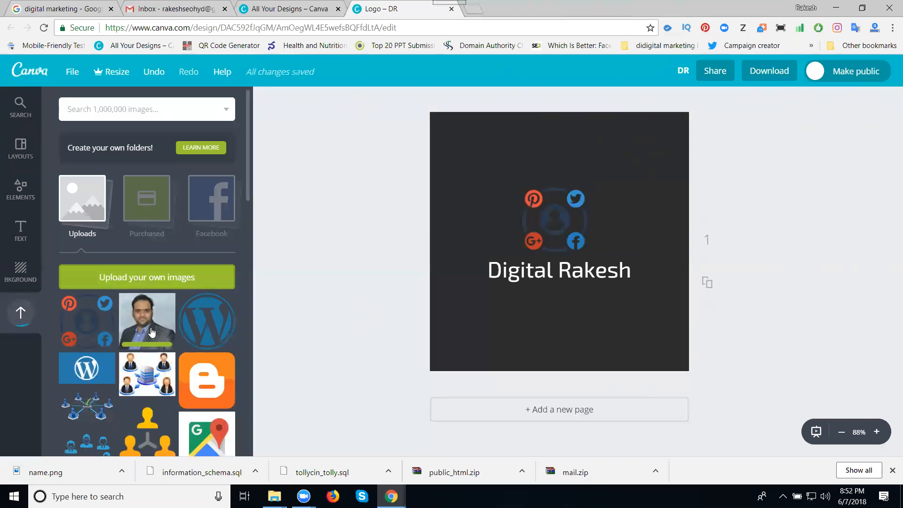
left_click(151, 329)
left_click_drag(655, 153, 509, 317)
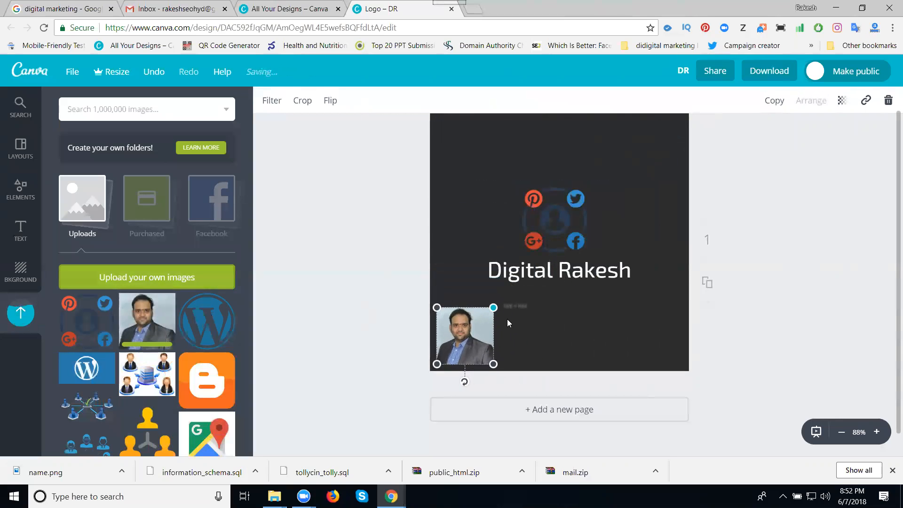
- Shrink the portrait photo further, place it in the centre of the social media icon and deselect it
left_click_drag(489, 311, 558, 217)
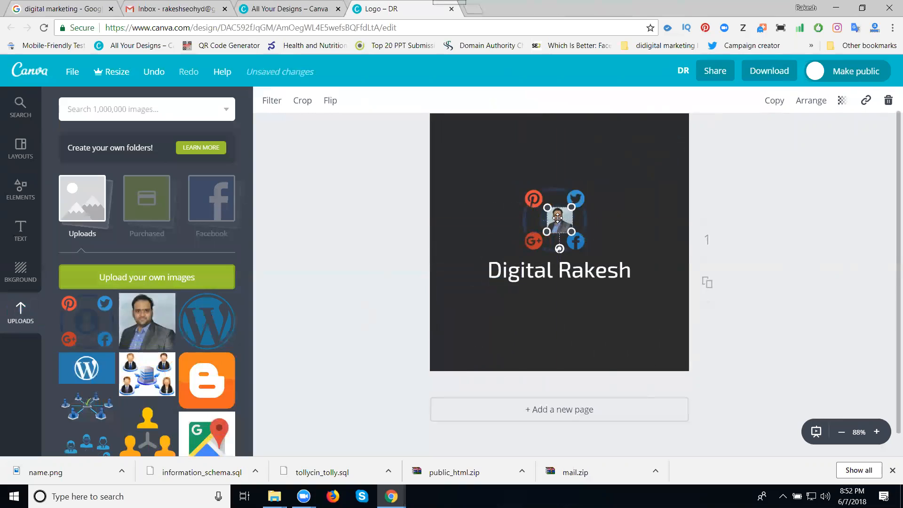
left_click(769, 237)
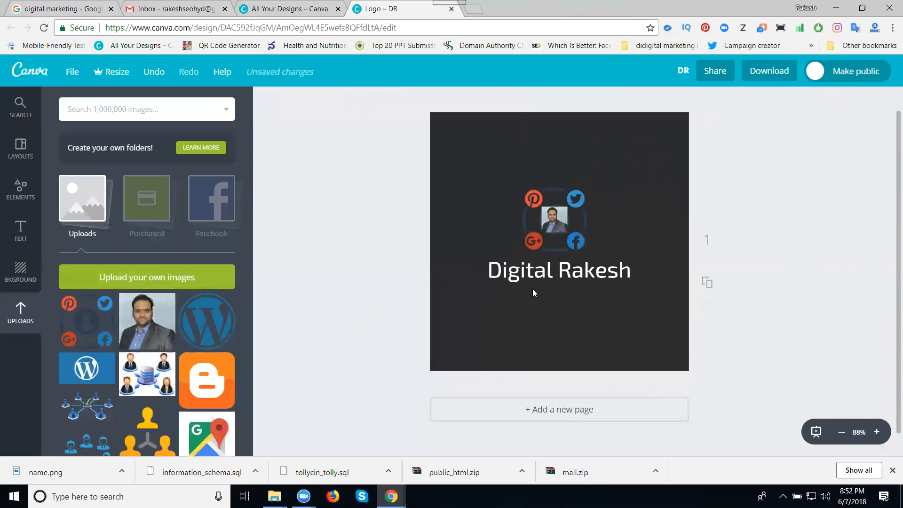
- Download the finished logo as a PNG file and dismiss the download message
left_click(777, 70)
left_click(737, 135)
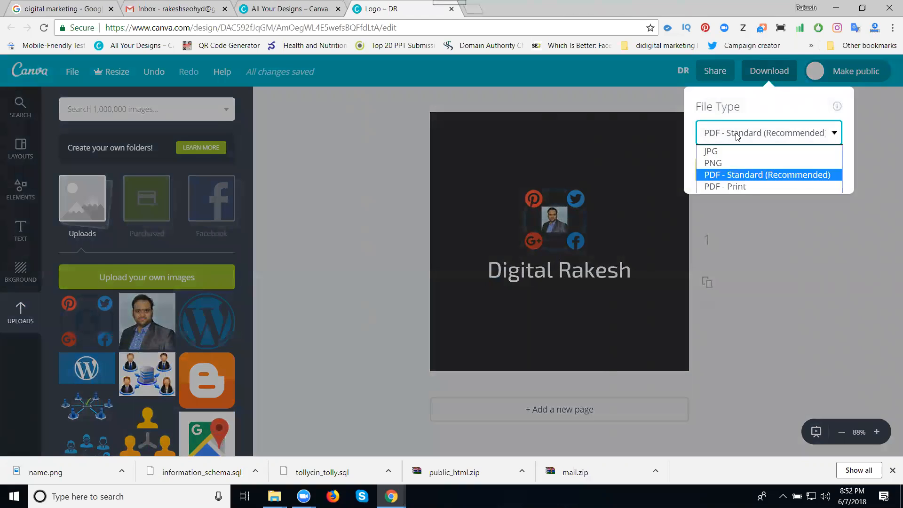
left_click(714, 163)
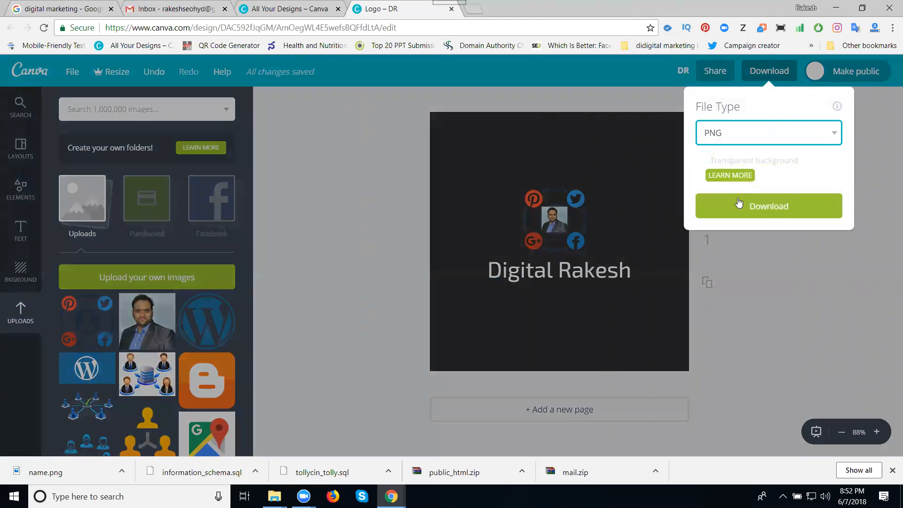
left_click(737, 204)
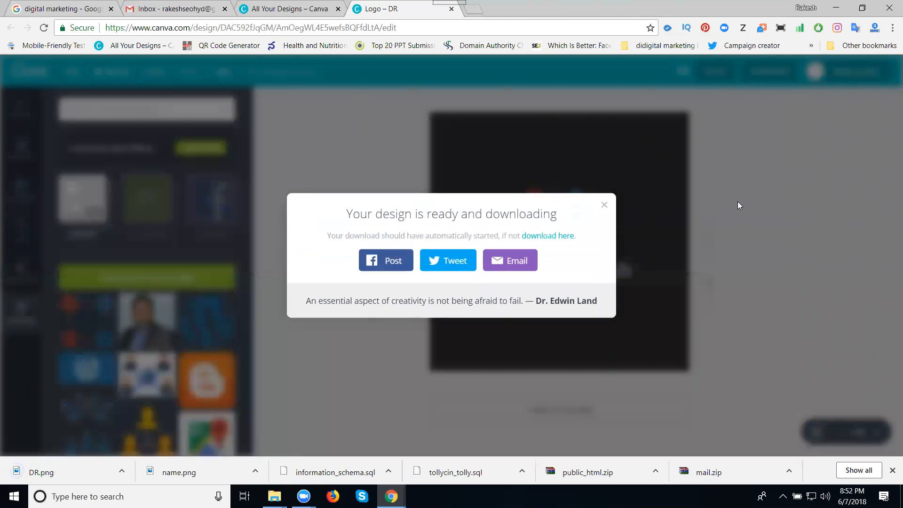
left_click(605, 204)
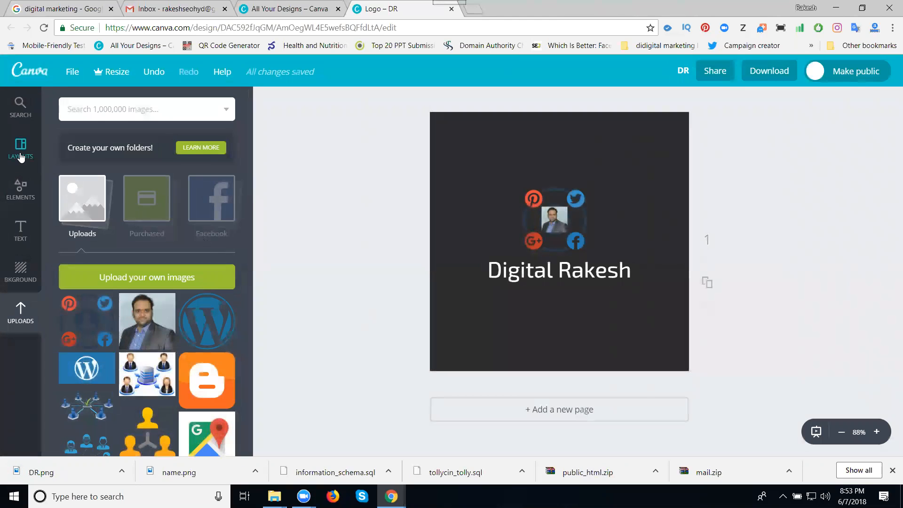
- Browse the Canva logo layouts to examine the other free logo designs on offer
left_click(20, 156)
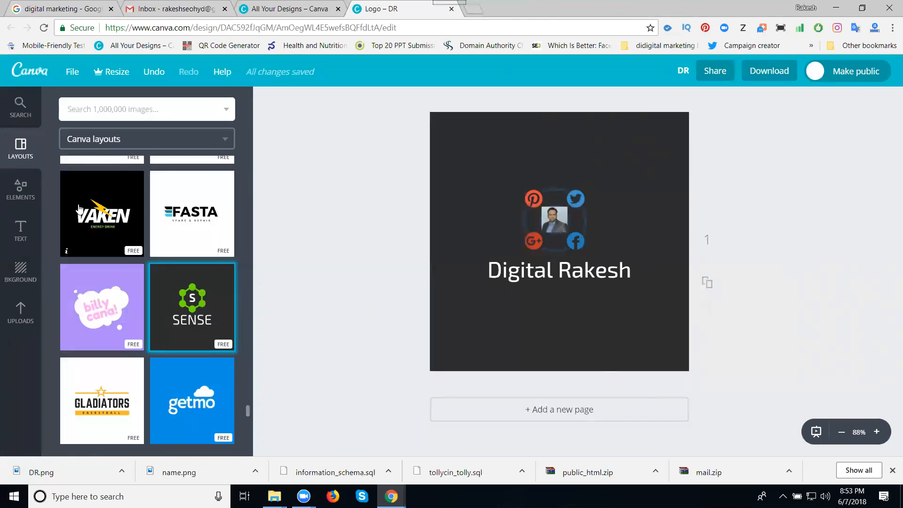
scroll(187, 225, "down", 10)
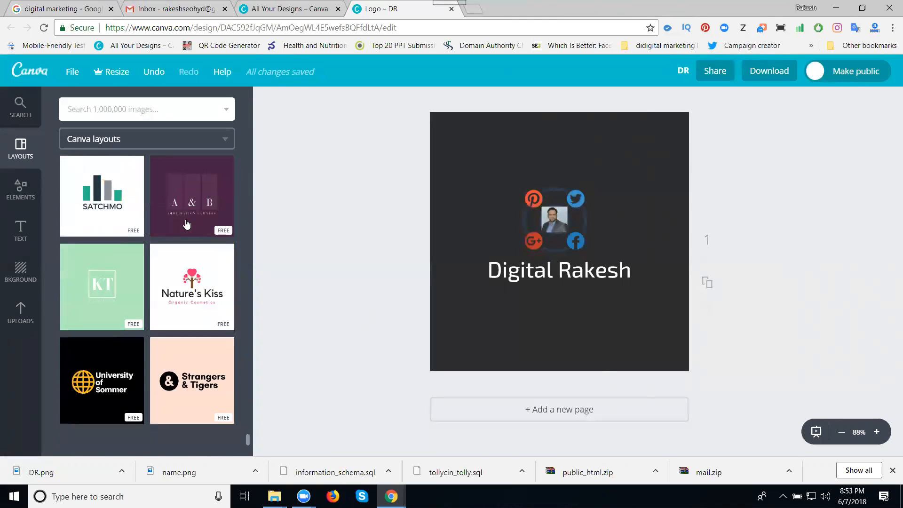
scroll(187, 224, "down", 5)
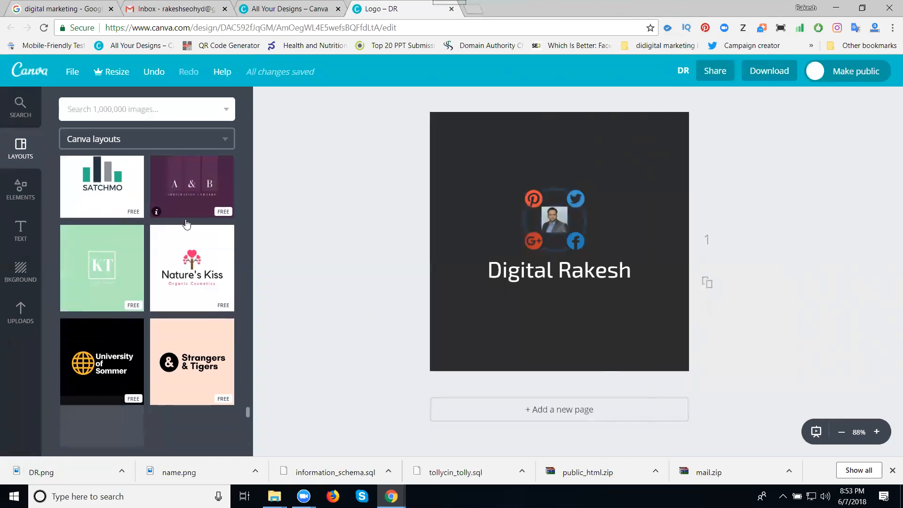
scroll(187, 224, "down", 5)
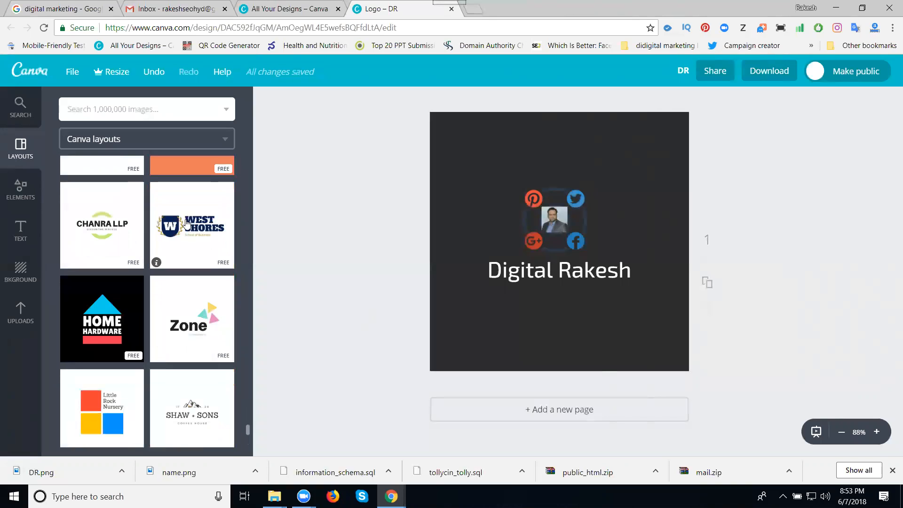
scroll(187, 224, "down", 5)
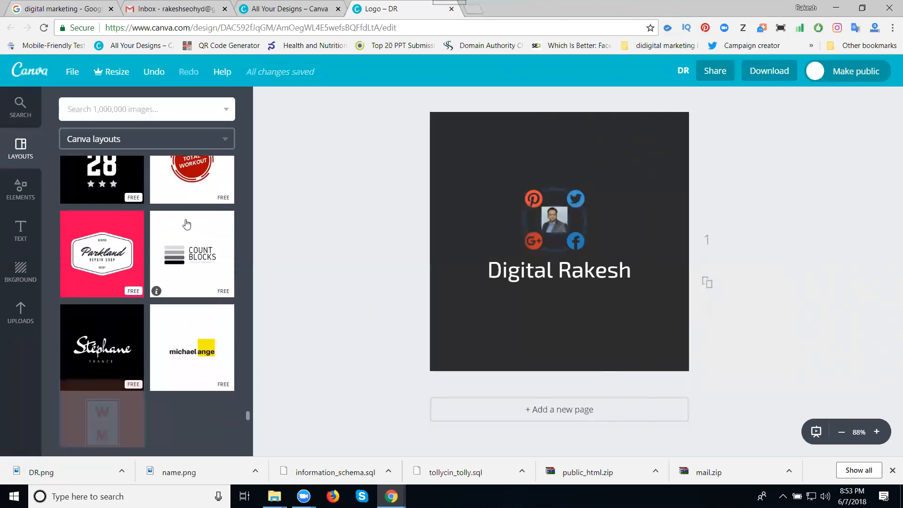
scroll(187, 223, "down", 5)
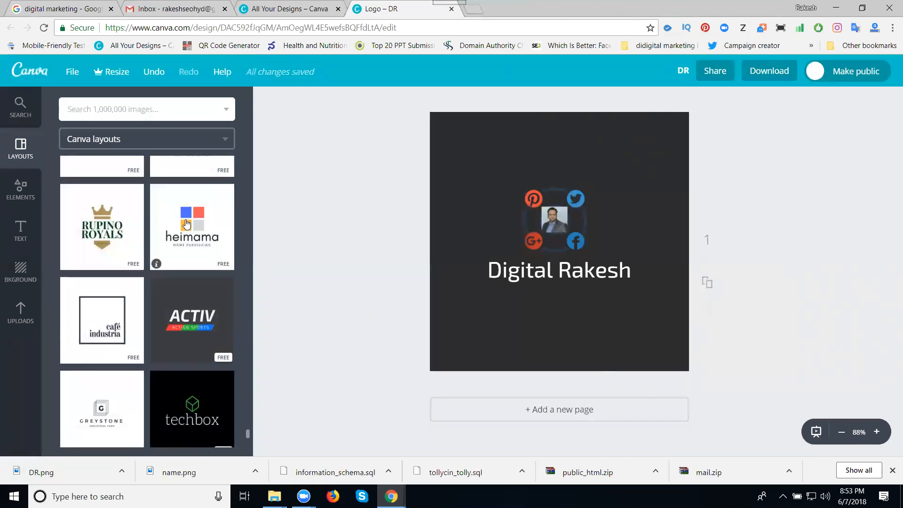
scroll(187, 223, "down", 4)
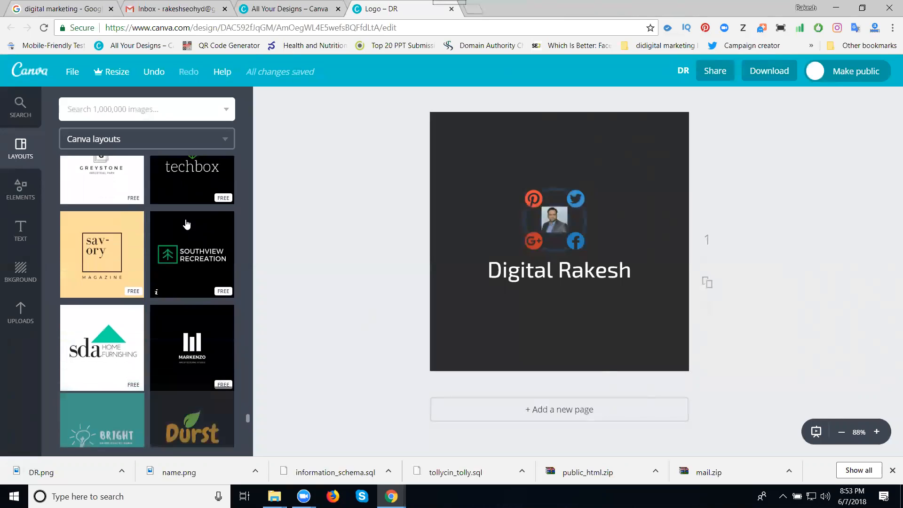
scroll(187, 224, "down", 5)
scroll(187, 223, "down", 5)
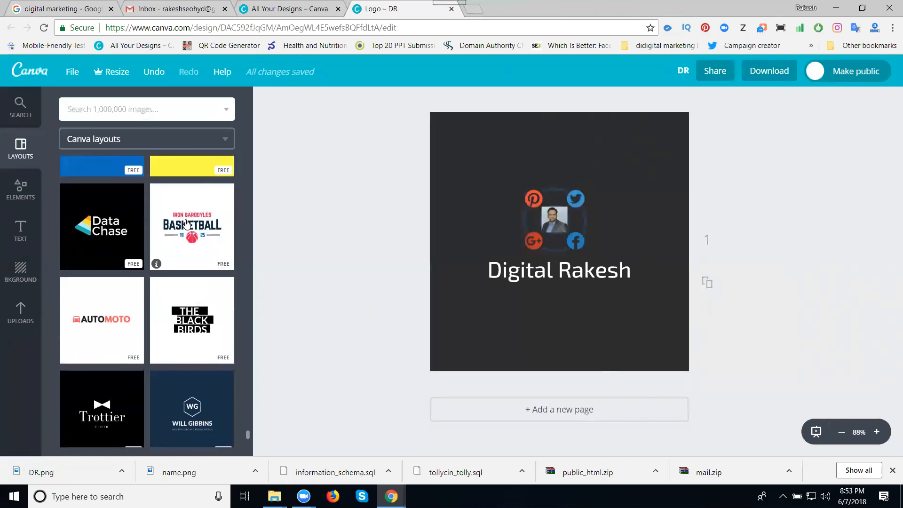
scroll(187, 224, "down", 3)
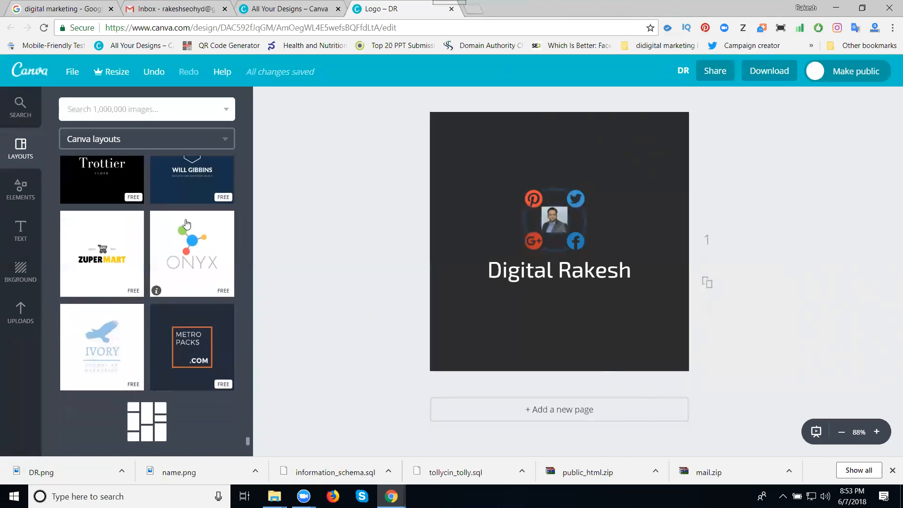